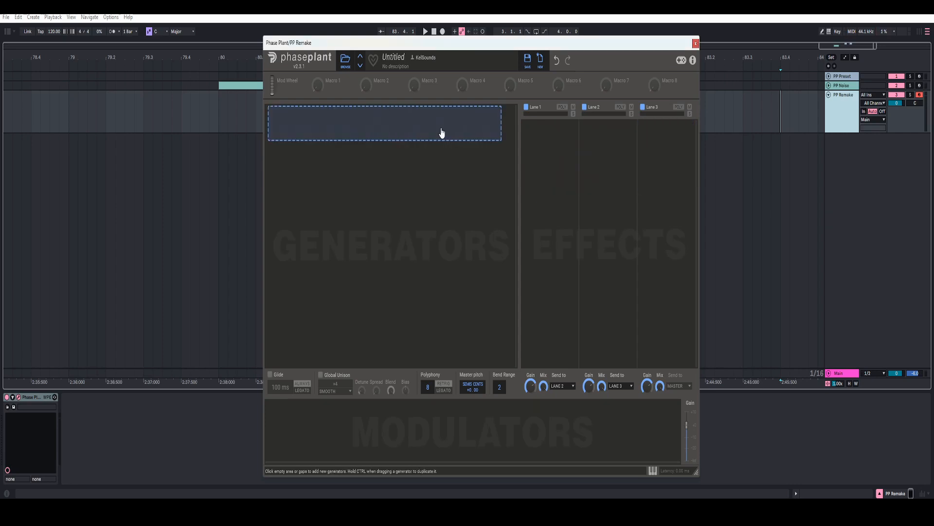
Step: Add a Noise generator and name it 'noise'
{"action": "left_click", "coordinate": [441, 131]}
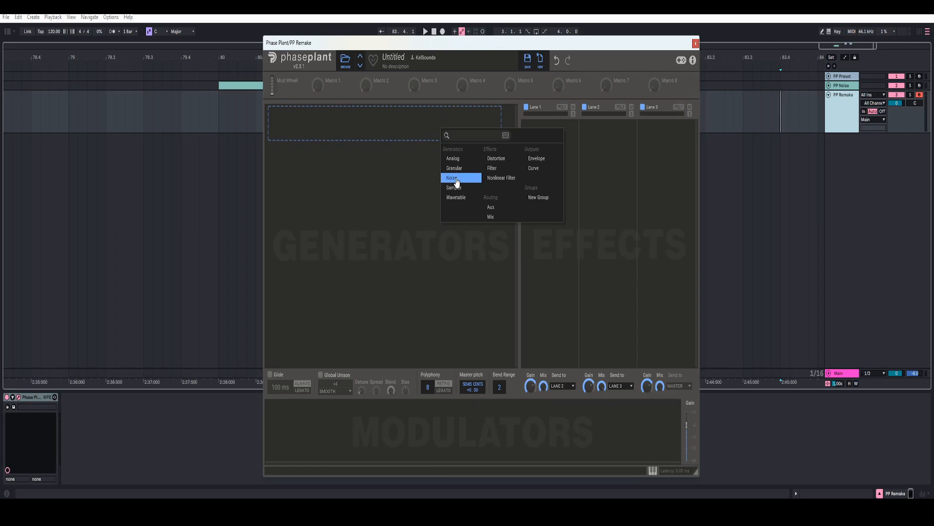
{"action": "left_click", "coordinate": [457, 182]}
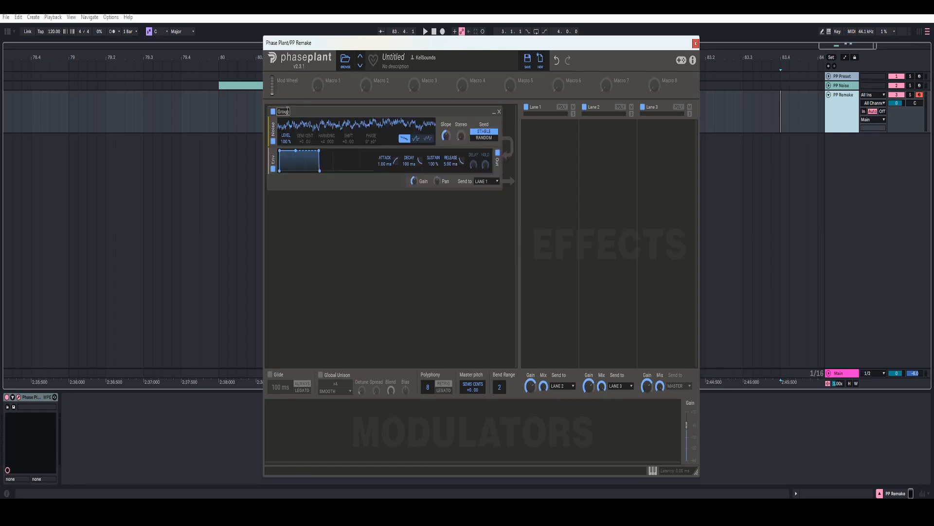
{"action": "type", "text": "noise"}
{"action": "key", "text": "Return"}
Step: Add two empty groups named Filter Sweep and FX to Lane 1
{"action": "left_click", "coordinate": [539, 156]}
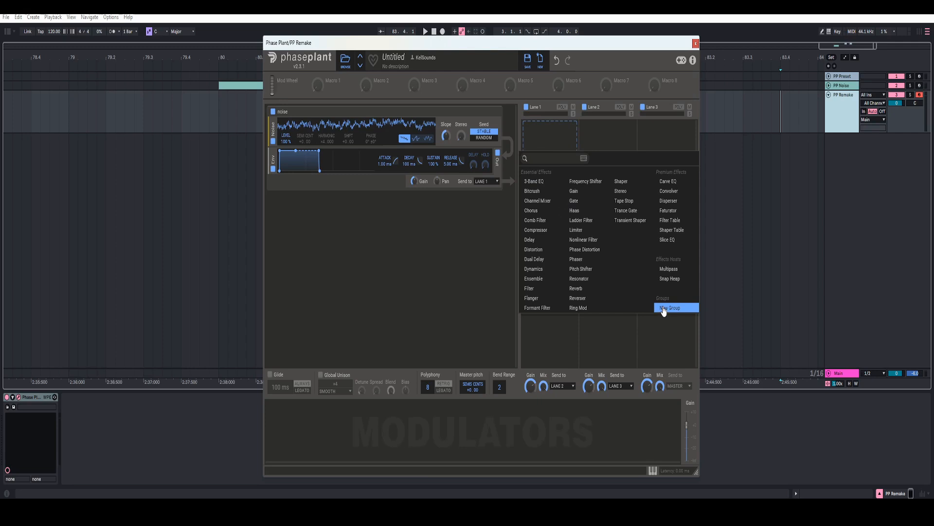
{"action": "left_click", "coordinate": [668, 305]}
{"action": "double_click", "coordinate": [537, 126]}
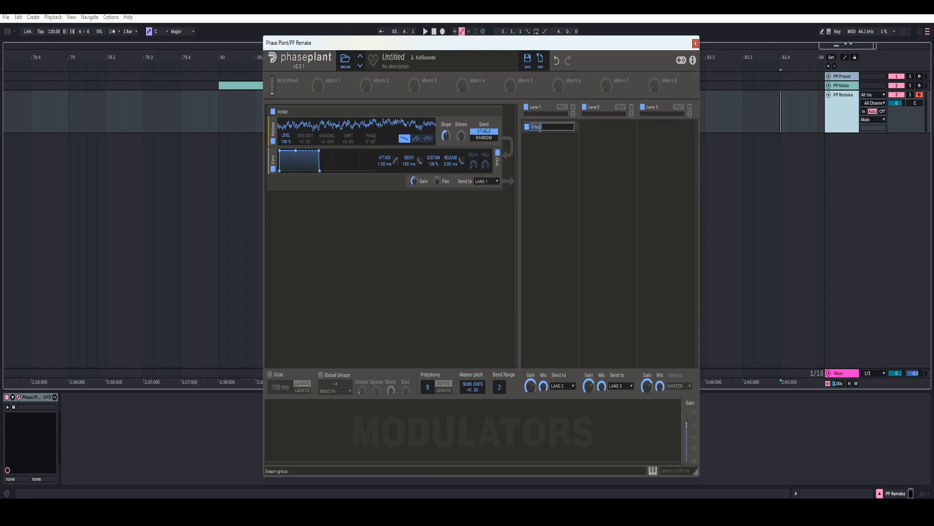
{"action": "type", "text": "Filter Sweep"}
{"action": "key", "text": "Return"}
{"action": "left_click", "coordinate": [539, 146]}
{"action": "left_click", "coordinate": [667, 319]}
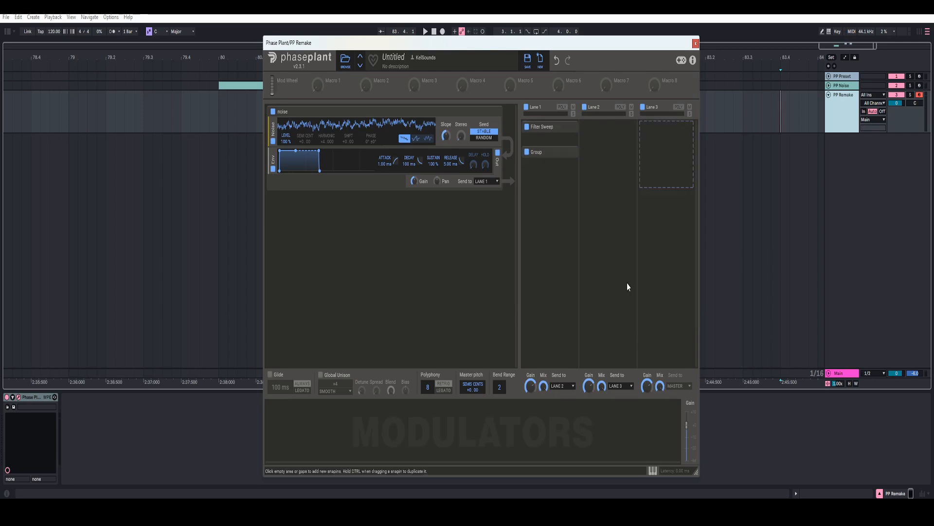
{"action": "double_click", "coordinate": [539, 151]}
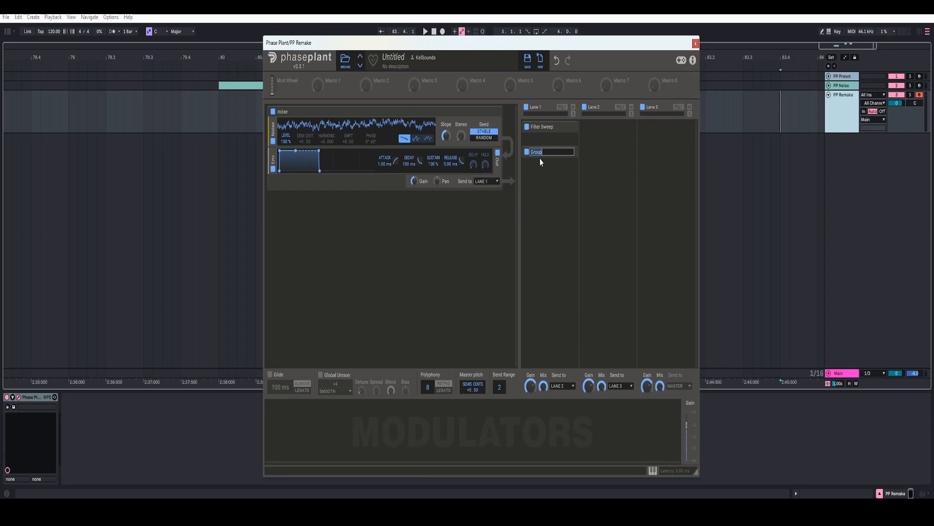
{"action": "type", "text": "FX"}
{"action": "key", "text": "Return"}
Step: Add two empty groups named Post and Gain Reduction to Lane 3
{"action": "left_click", "coordinate": [667, 130]}
{"action": "left_click", "coordinate": [664, 299]}
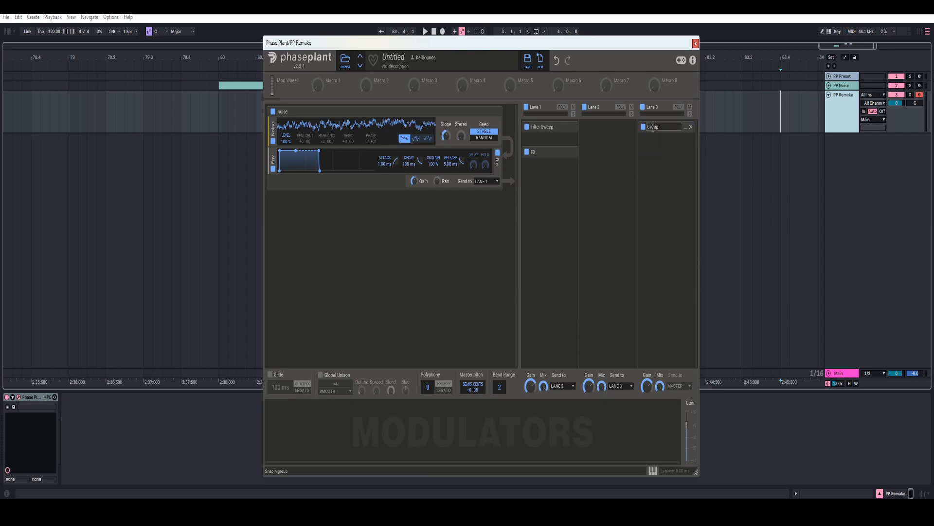
{"action": "double_click", "coordinate": [653, 127]}
{"action": "type", "text": "Post"}
{"action": "key", "text": "Return"}
{"action": "left_click", "coordinate": [666, 146]}
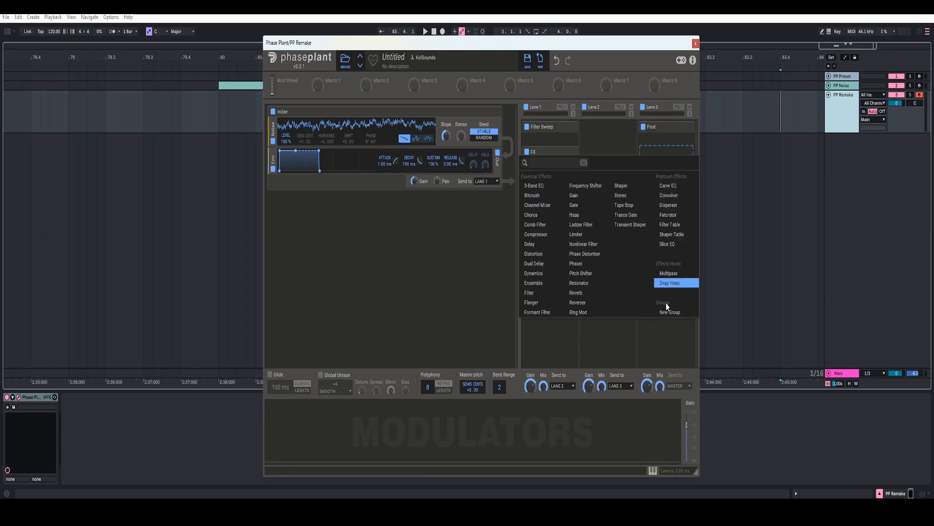
{"action": "left_click", "coordinate": [671, 311]}
{"action": "double_click", "coordinate": [653, 152]}
{"action": "type", "text": "Gain Reduction"}
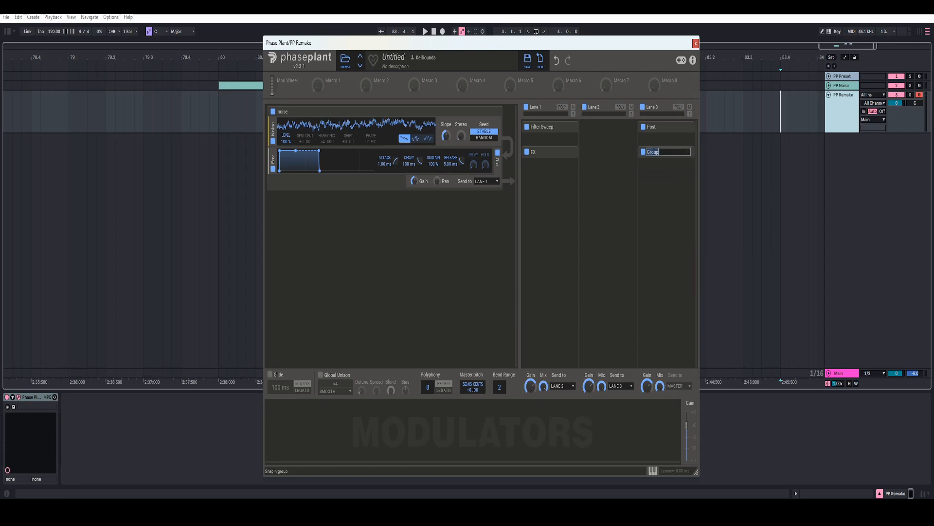
{"action": "key", "text": "Return"}
{"action": "left_click", "coordinate": [660, 200]}
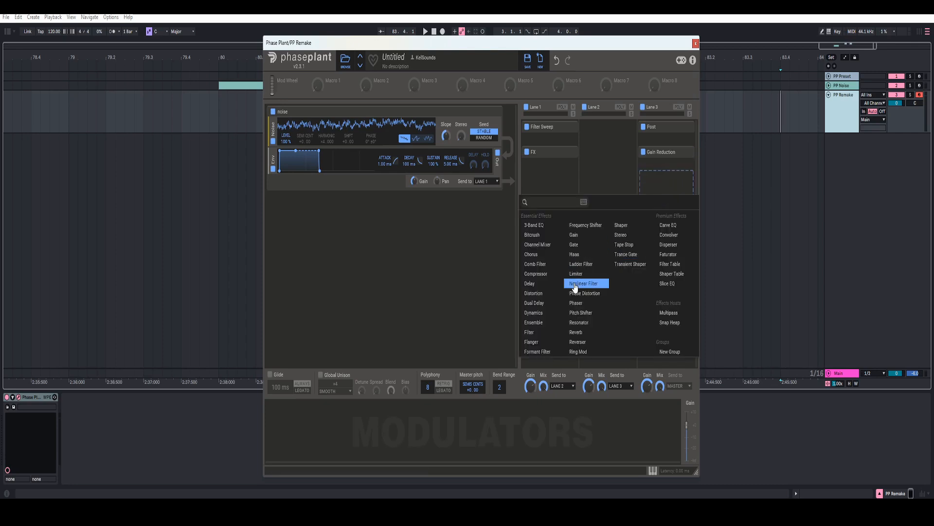
Step: Add a Limiter after Gain Reduction, then name the macros Filter Sweep and Gain Reduction
{"action": "left_click", "coordinate": [576, 273]}
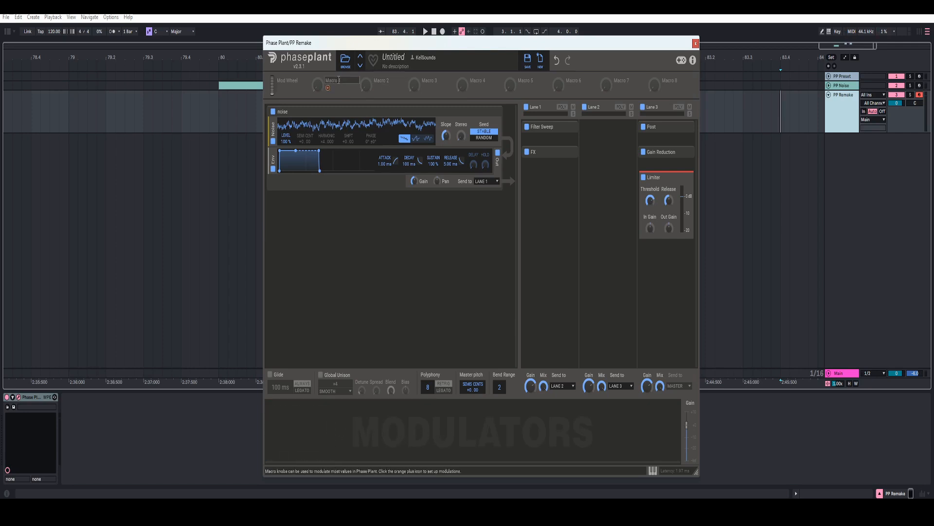
{"action": "double_click", "coordinate": [346, 80]}
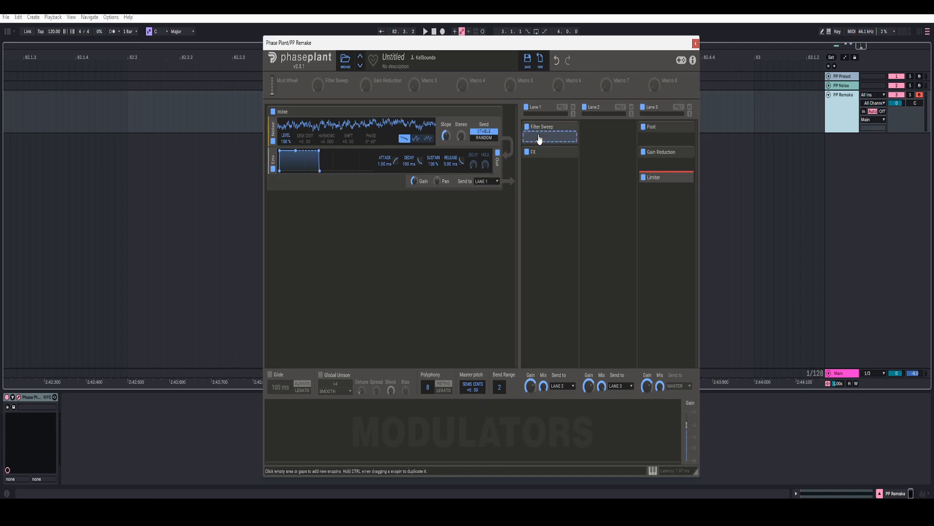
Step: Add a high-pass Filter to Filter Sweep with Q 1, and give the second filter Q 5
{"action": "left_click", "coordinate": [539, 140]}
{"action": "left_click", "coordinate": [536, 274]}
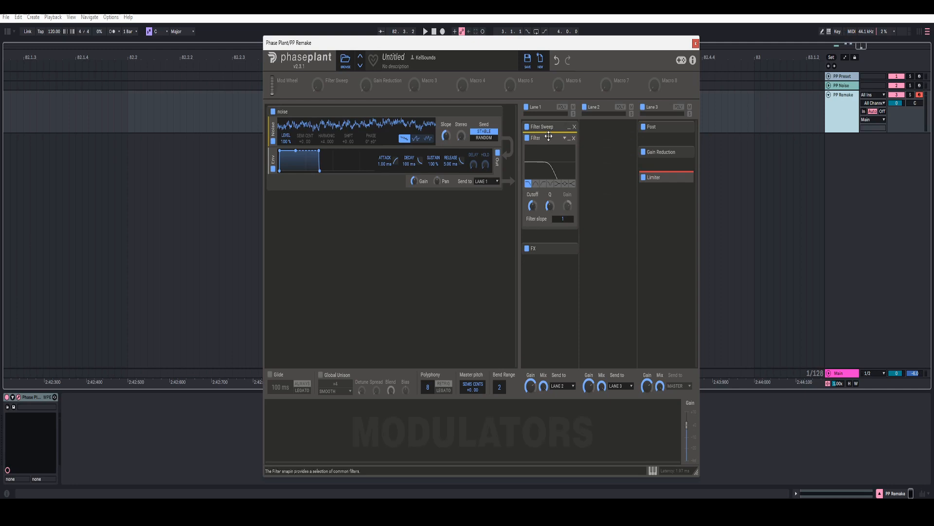
{"action": "left_click", "coordinate": [543, 183]}
{"action": "right_click", "coordinate": [548, 208]}
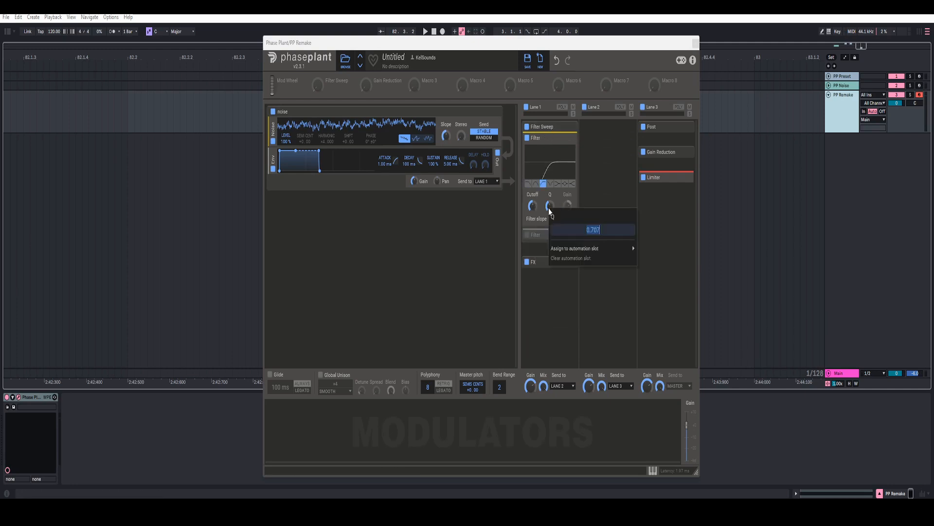
{"action": "type", "text": "1"}
{"action": "key", "text": "Return"}
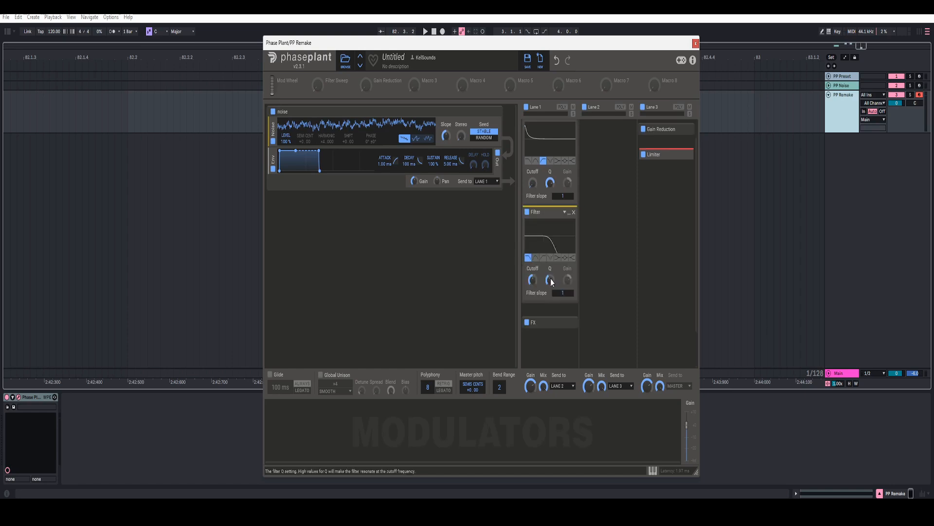
{"action": "right_click", "coordinate": [551, 280]}
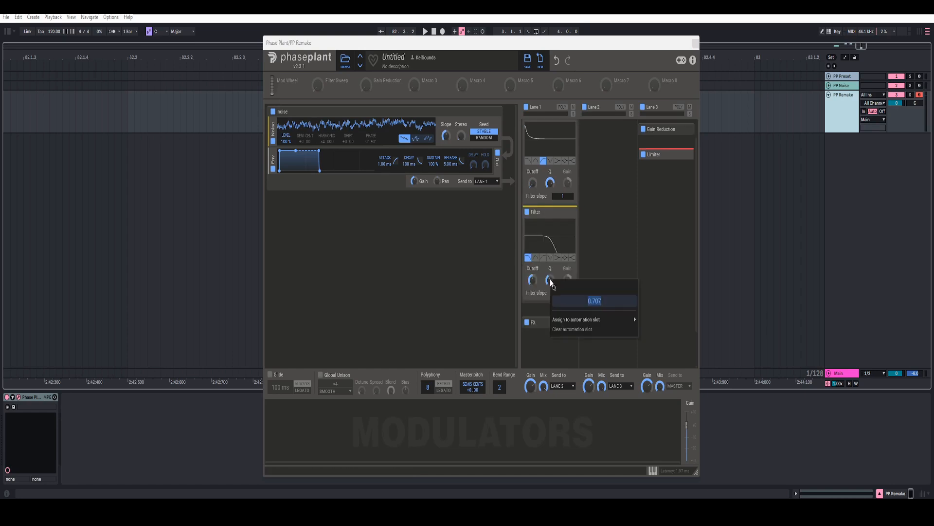
{"action": "type", "text": "5"}
{"action": "key", "text": "Return"}
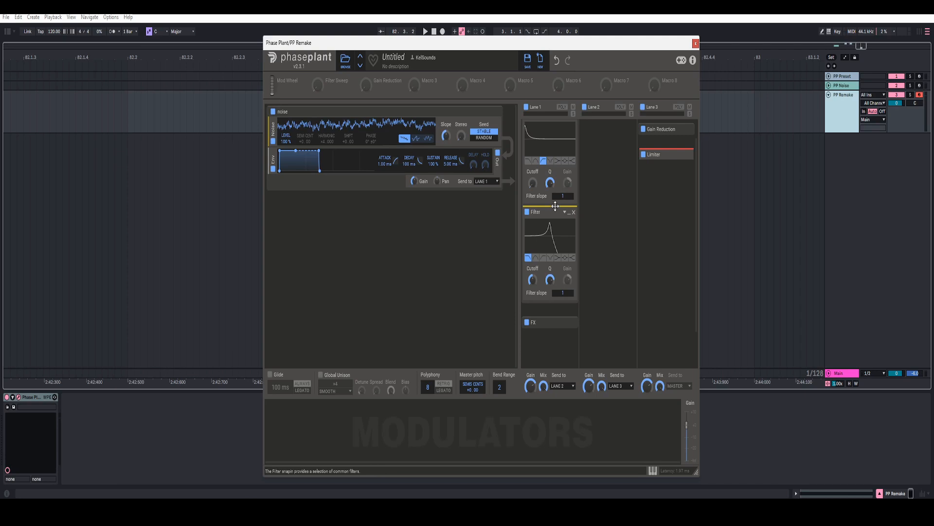
Step: Set both filters' slope to 3 and lower the second filter's cutoff to about 316 Hz
{"action": "right_click", "coordinate": [563, 198]}
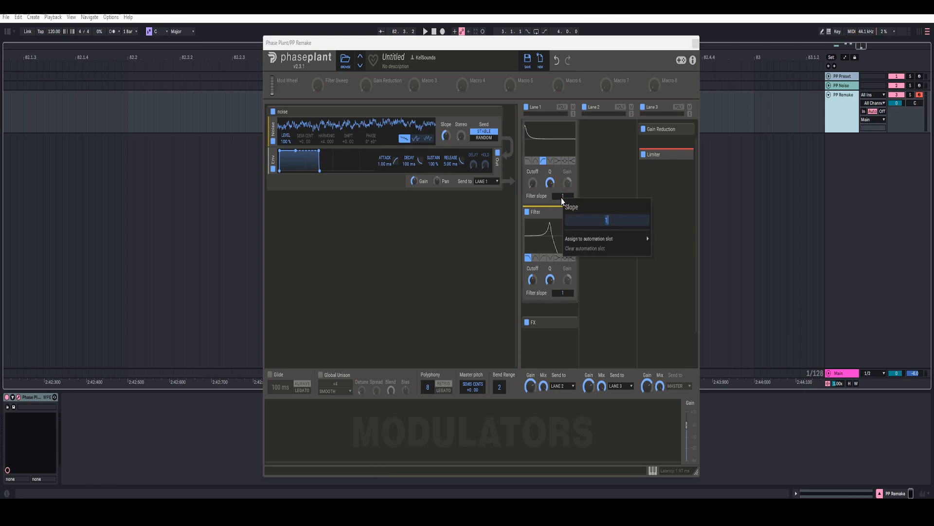
{"action": "type", "text": "3"}
{"action": "key", "text": "Return"}
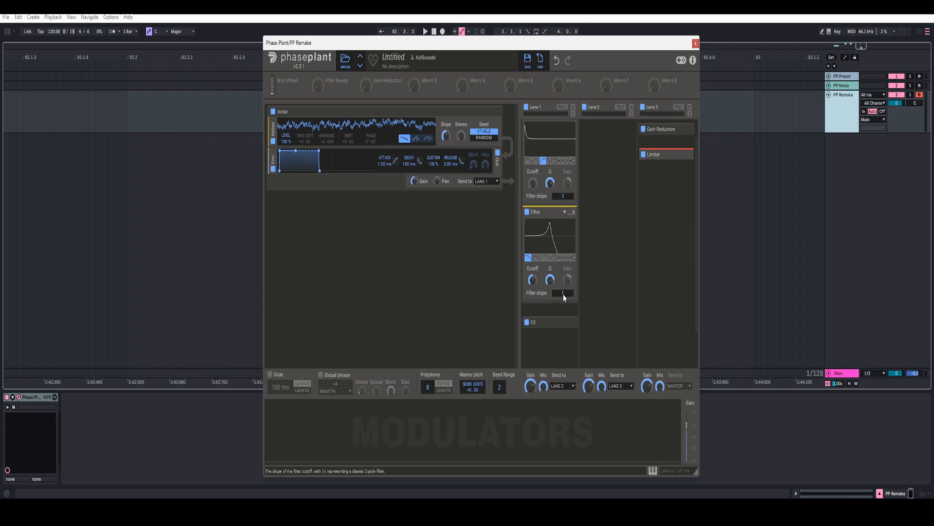
{"action": "right_click", "coordinate": [562, 294]}
{"action": "type", "text": "3"}
{"action": "key", "text": "Return"}
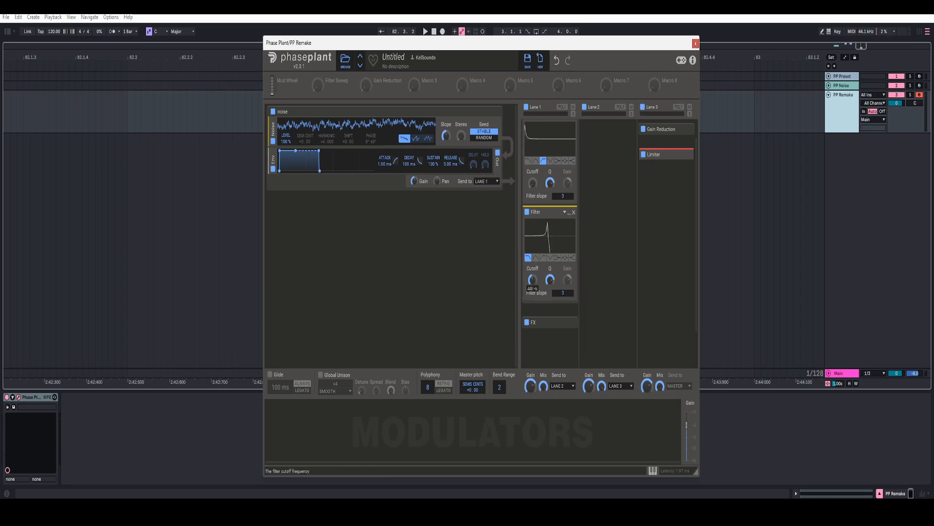
{"action": "left_click_drag", "start_coordinate": [532, 279], "coordinate": [532, 297]}
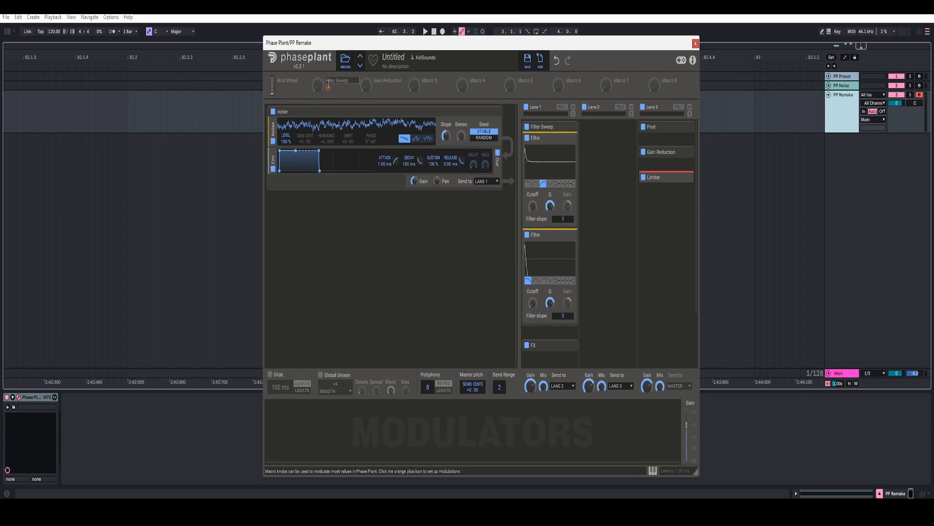
Step: Map the Filter Sweep macro to both filters' Cutoff at +100% depth, then test the sweep
{"action": "left_click_drag", "start_coordinate": [327, 87], "coordinate": [533, 171]}
{"action": "scroll", "coordinate": [555, 193], "scroll_direction": "down", "scroll_amount": 2}
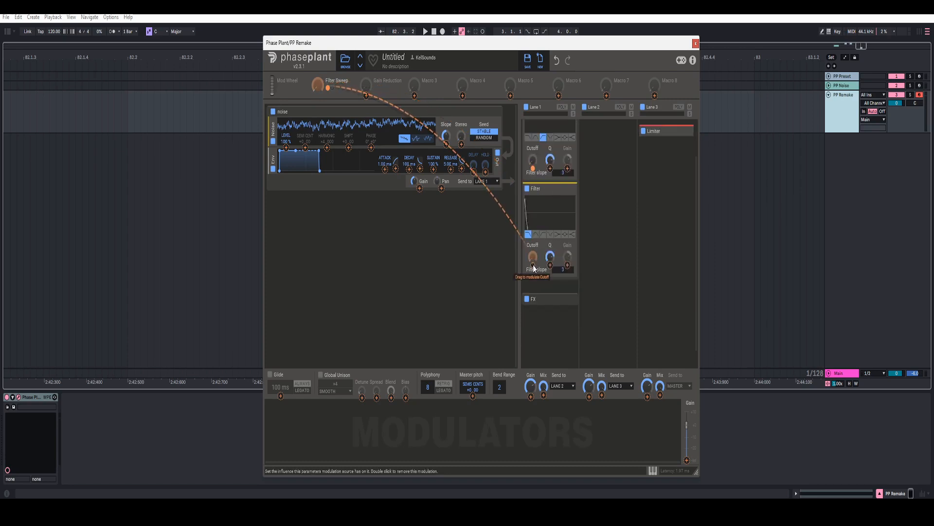
{"action": "left_click_drag", "start_coordinate": [532, 266], "coordinate": [533, 219]}
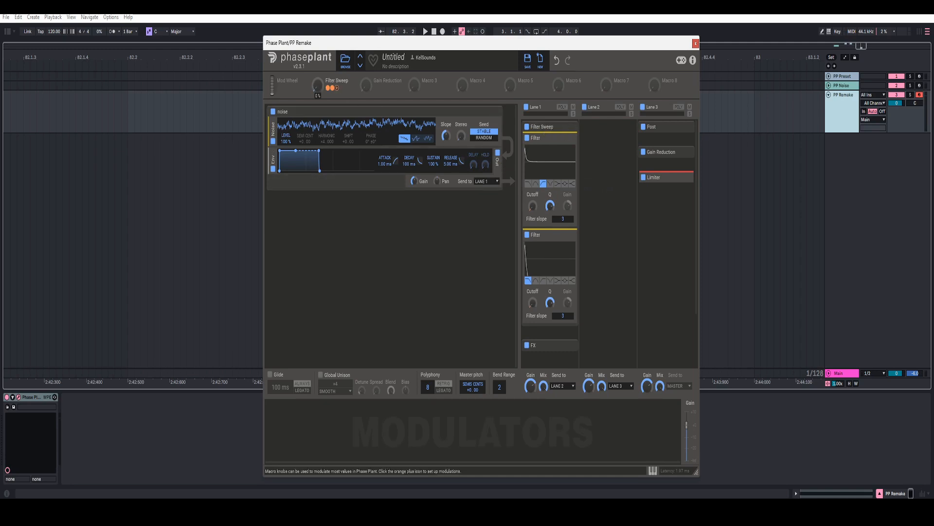
{"action": "mouse_move", "coordinate": [318, 85]}
{"action": "left_mouse_down"}
{"action": "mouse_move", "coordinate": [318, 38]}
{"action": "mouse_move", "coordinate": [317, 84]}
{"action": "left_mouse_up"}
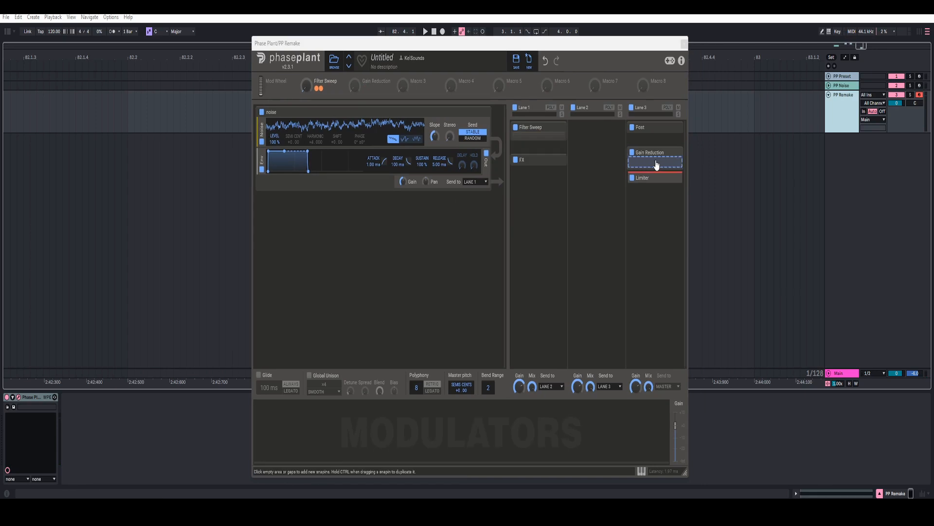
Step: Add two Gains, set the Gain Reduction macro to negative polarity at 88%, and link it to the first Gain
{"action": "left_click", "coordinate": [657, 165]}
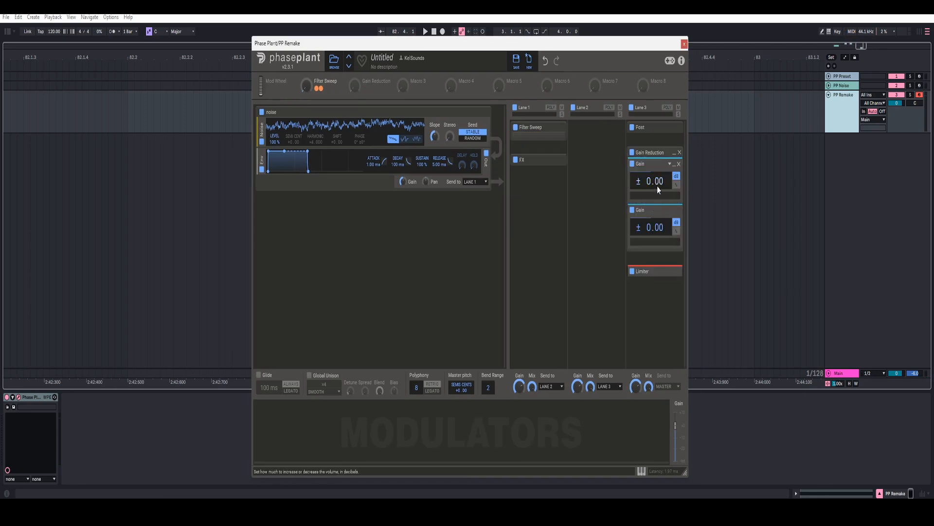
{"action": "right_click", "coordinate": [355, 88]}
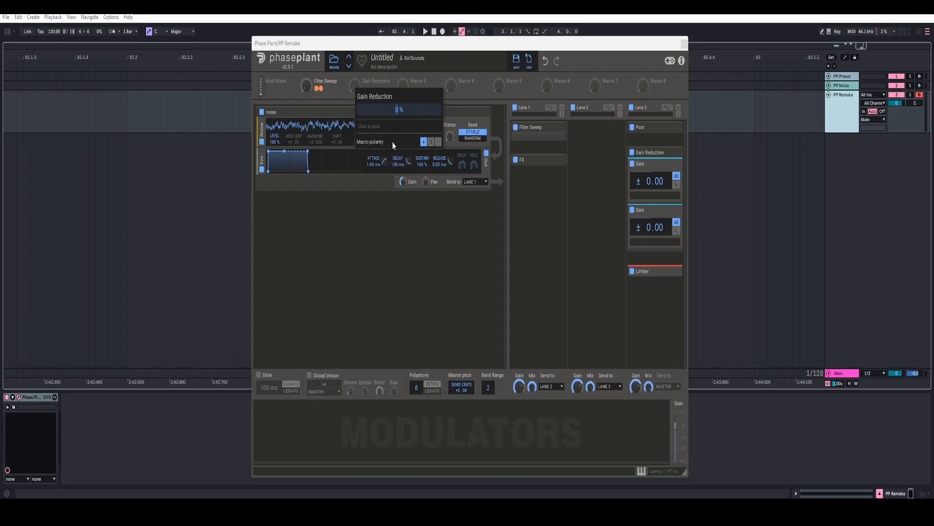
{"action": "left_click", "coordinate": [438, 141]}
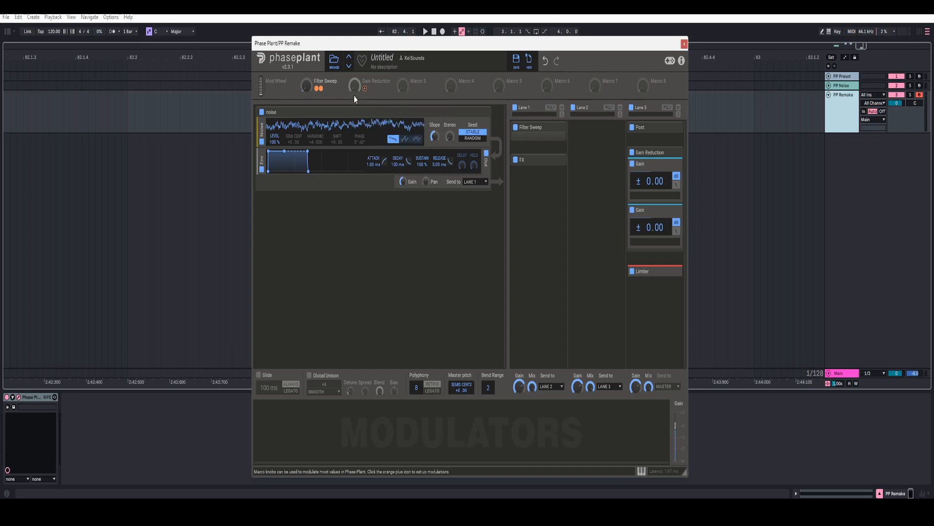
{"action": "left_click_drag", "start_coordinate": [355, 89], "coordinate": [354, 73]}
{"action": "left_click_drag", "start_coordinate": [365, 92], "coordinate": [652, 192]}
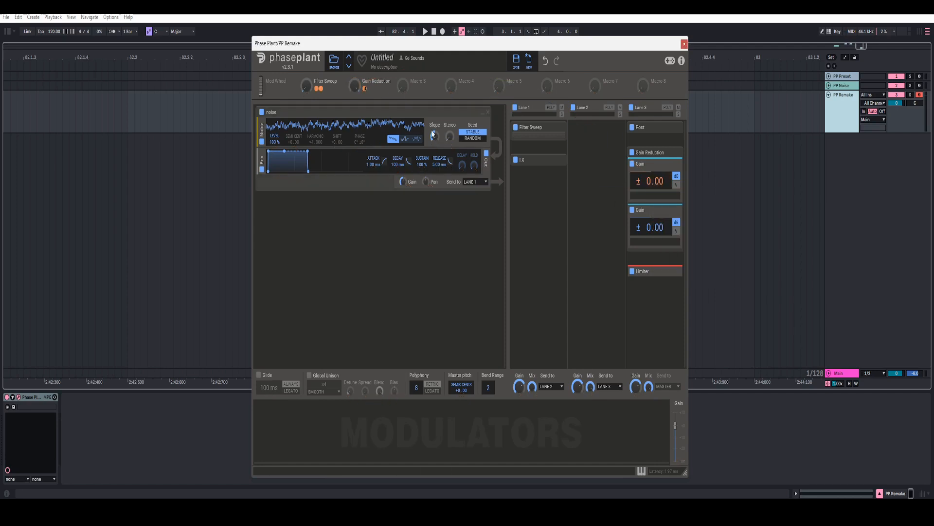
Step: Link the Gain Reduction macro to the second Gain, then play the patch while turning the macro
{"action": "left_click", "coordinate": [365, 89]}
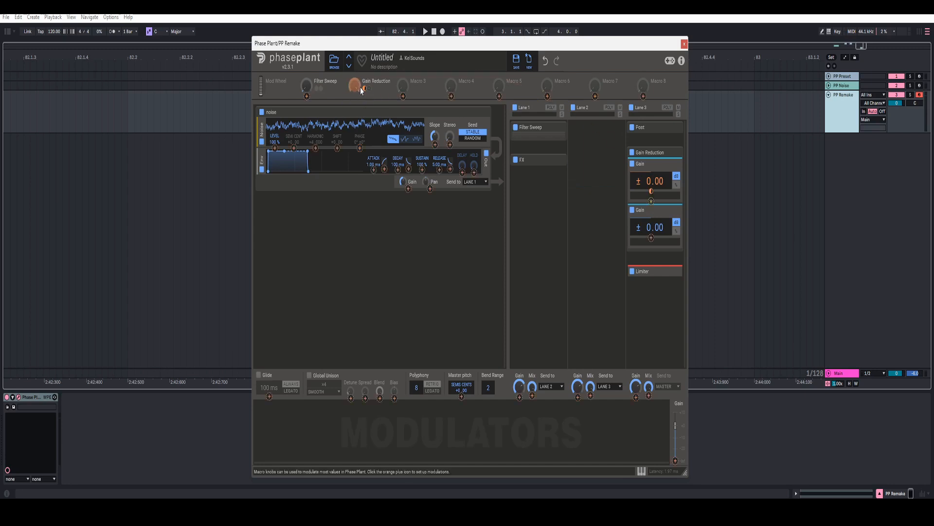
{"action": "left_click", "coordinate": [651, 238]}
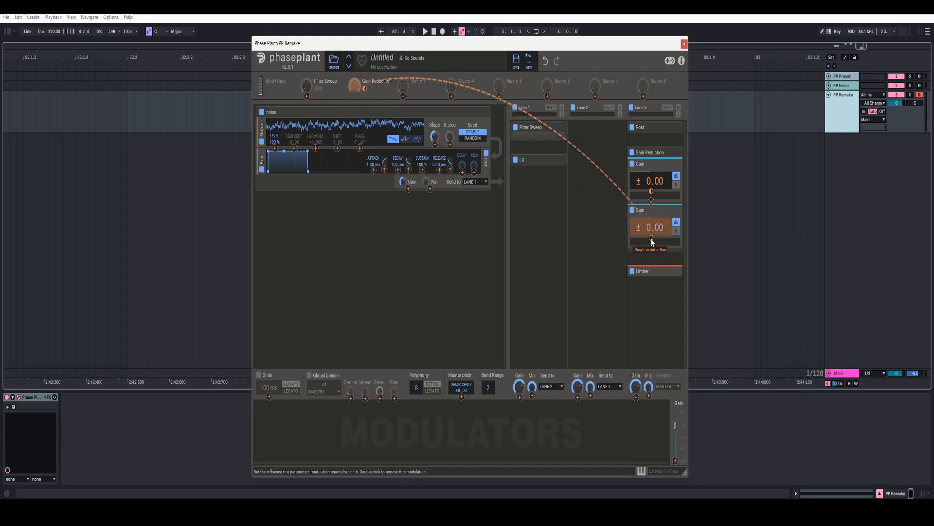
{"action": "right_click", "coordinate": [651, 239]}
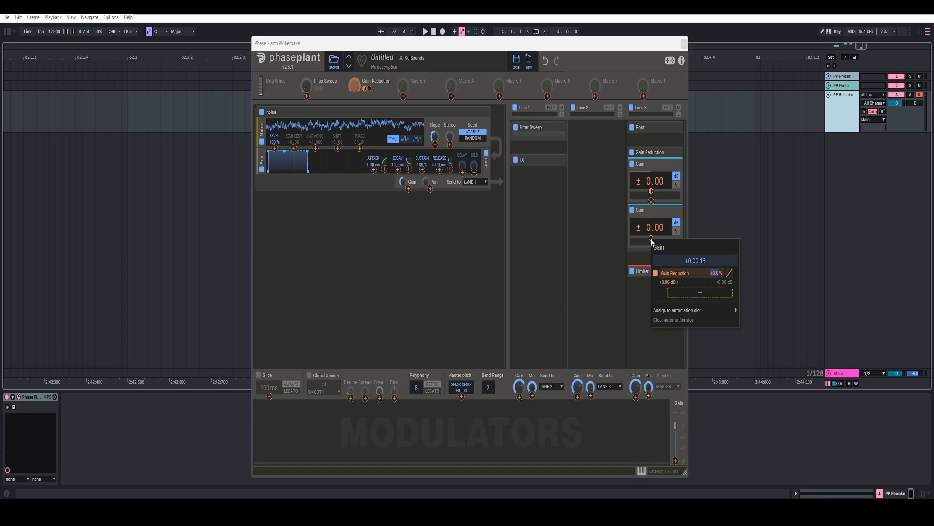
{"action": "left_click", "coordinate": [356, 87]}
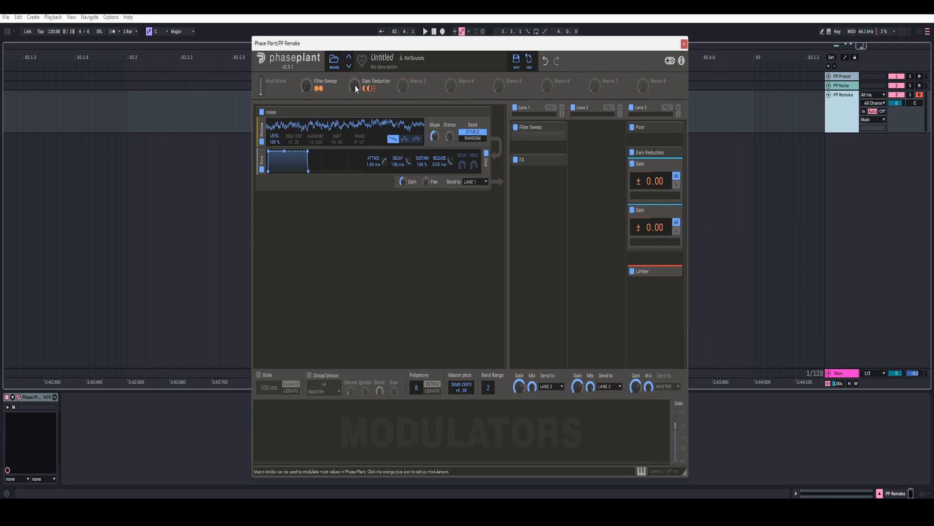
{"action": "left_click_drag", "start_coordinate": [355, 87], "coordinate": [307, 84]}
{"action": "key", "text": "space"}
Step: Add a Gain above the Limiter in Post and turn it down to about -17 dB
{"action": "left_click", "coordinate": [656, 176]}
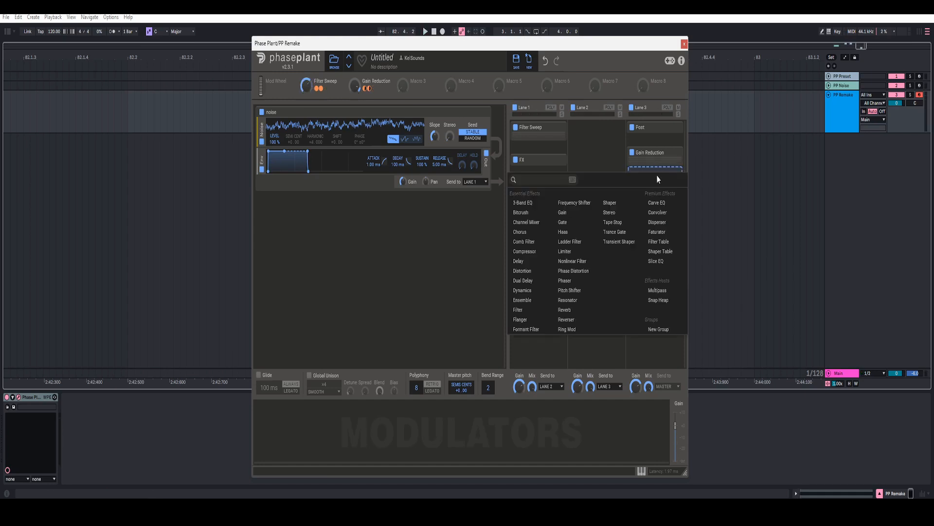
{"action": "left_click", "coordinate": [570, 213]}
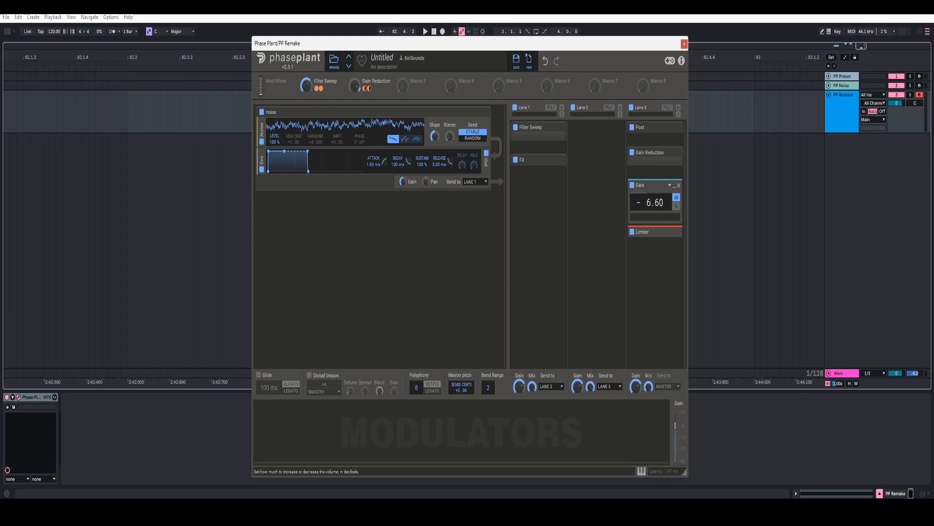
{"action": "mouse_move", "coordinate": [651, 203]}
{"action": "left_mouse_down"}
{"action": "mouse_move", "coordinate": [651, 230]}
{"action": "mouse_move", "coordinate": [651, 215]}
{"action": "left_mouse_up"}
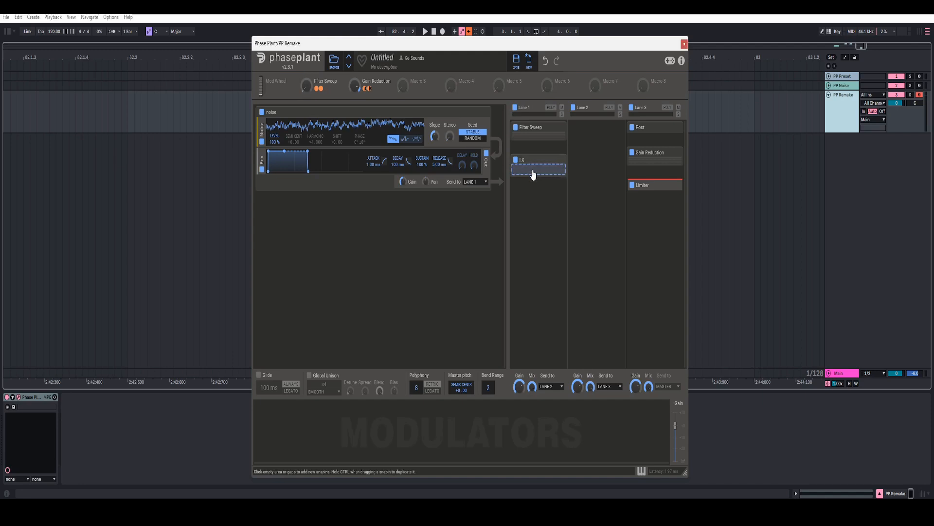
Step: Add a Shaper followed by a Snap Heap to the FX group
{"action": "left_click", "coordinate": [528, 170]}
{"action": "left_click", "coordinate": [610, 200]}
{"action": "left_click", "coordinate": [545, 295]}
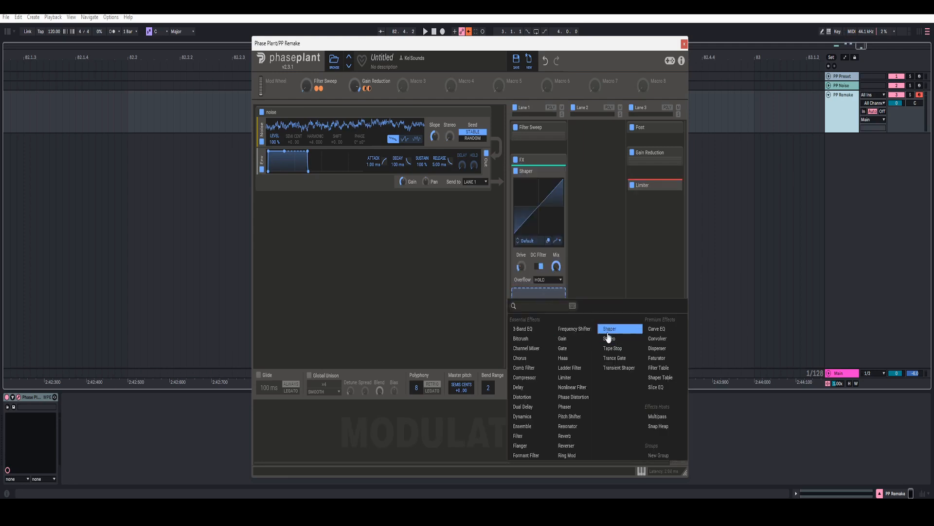
{"action": "left_click", "coordinate": [658, 426]}
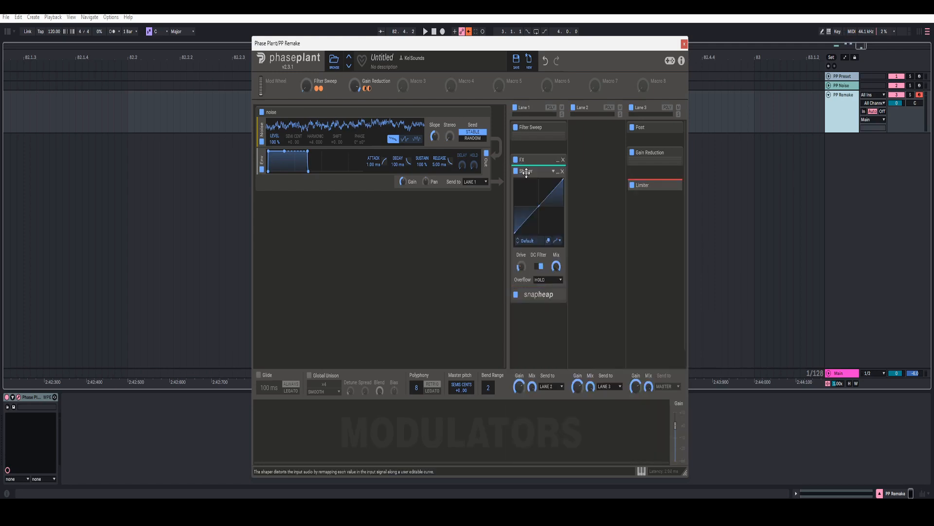
Step: Load the Simple > Concave curve into the Shaper, with Drive 12 dB and Mix 50%
{"action": "left_click", "coordinate": [531, 243]}
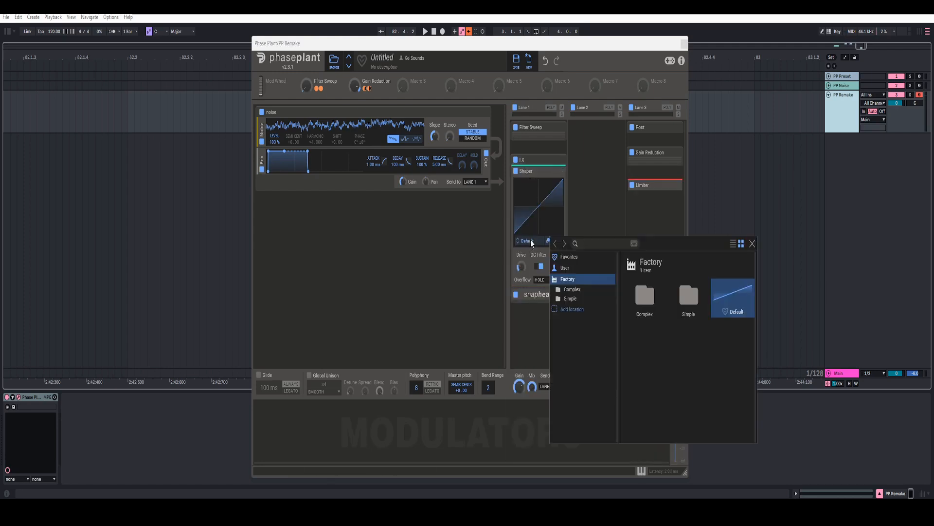
{"action": "left_click", "coordinate": [686, 311]}
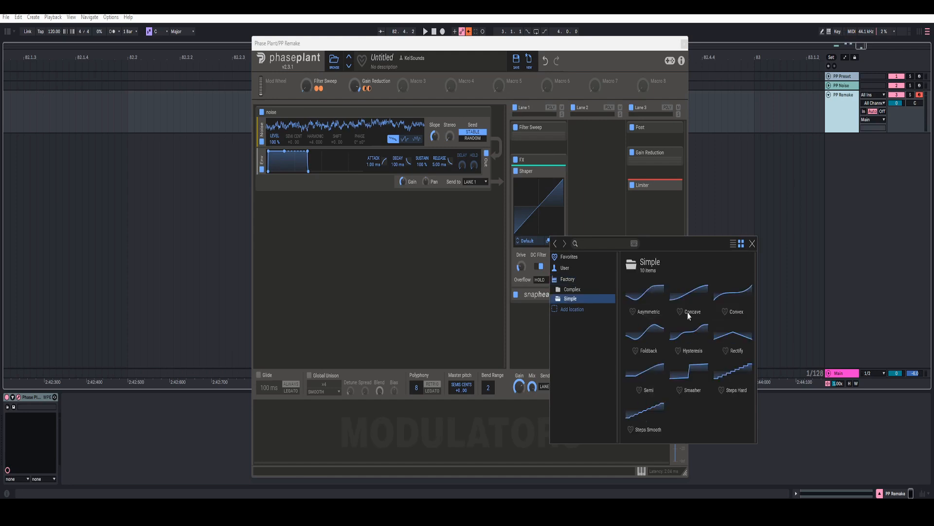
{"action": "left_click", "coordinate": [691, 296]}
{"action": "right_click", "coordinate": [522, 268]}
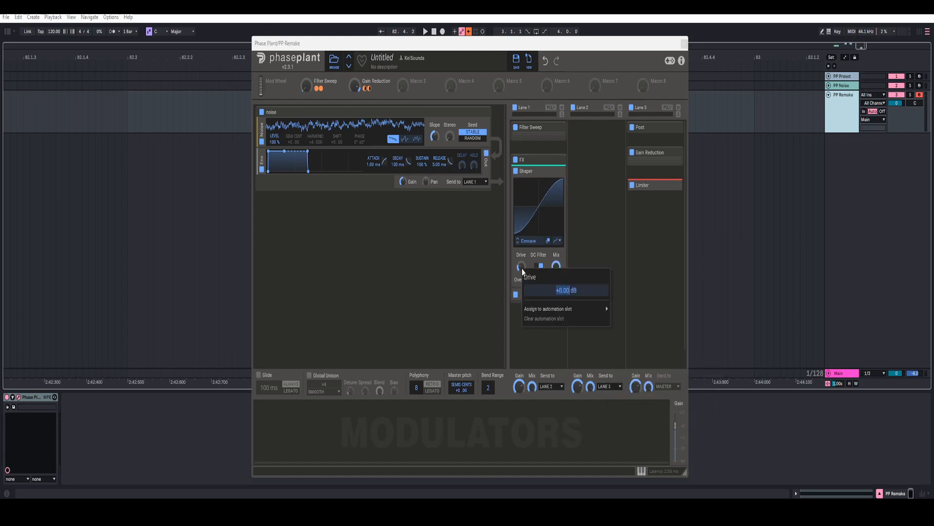
{"action": "type", "text": "12"}
{"action": "key", "text": "Return"}
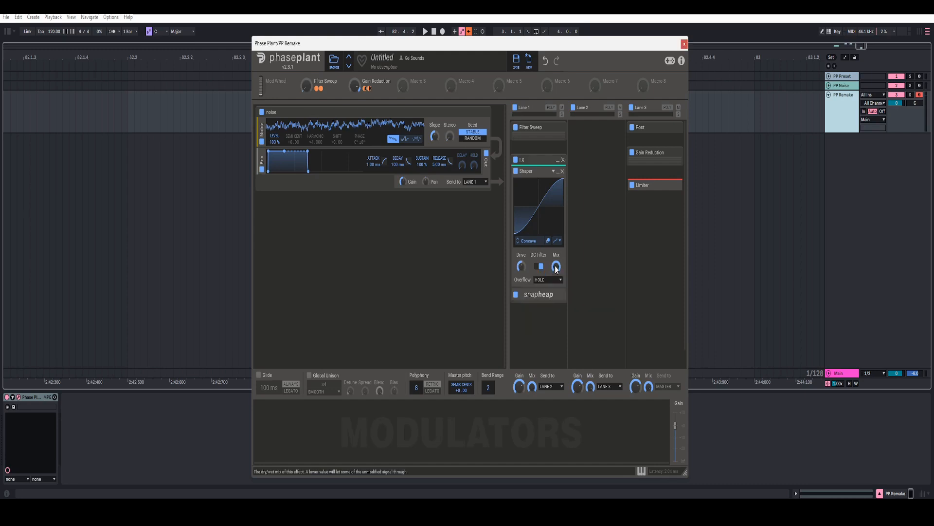
{"action": "right_click", "coordinate": [557, 266]}
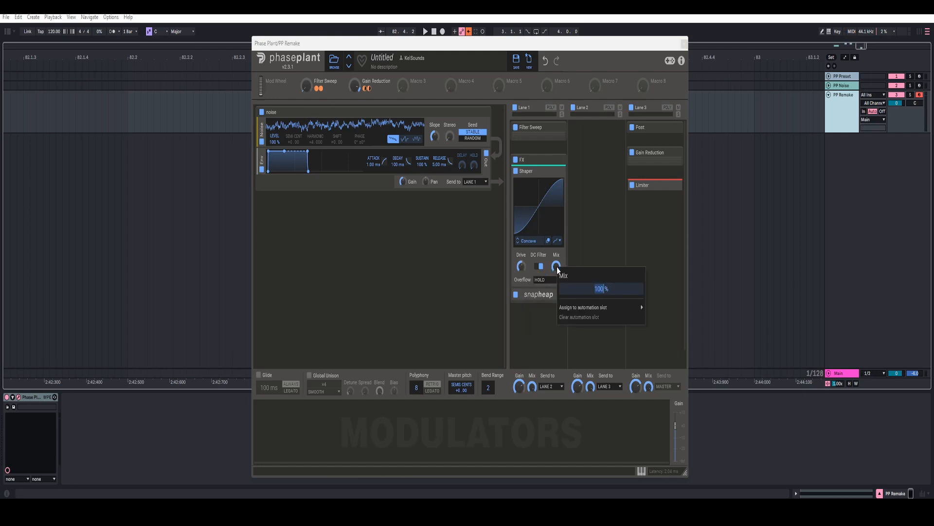
{"action": "type", "text": "50"}
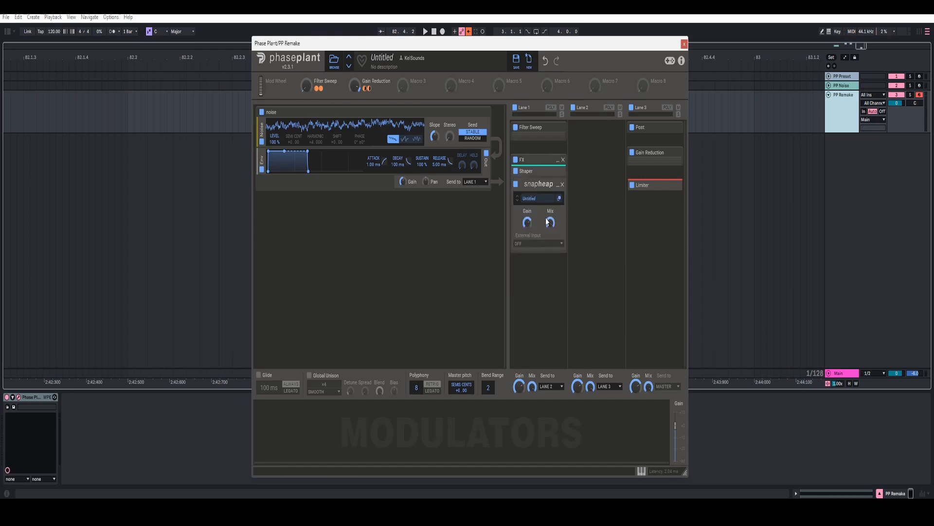
Step: In the Snap Heap, run the first two lanes in parallel, with a Filter Table and a Delay
{"action": "left_click", "coordinate": [559, 199]}
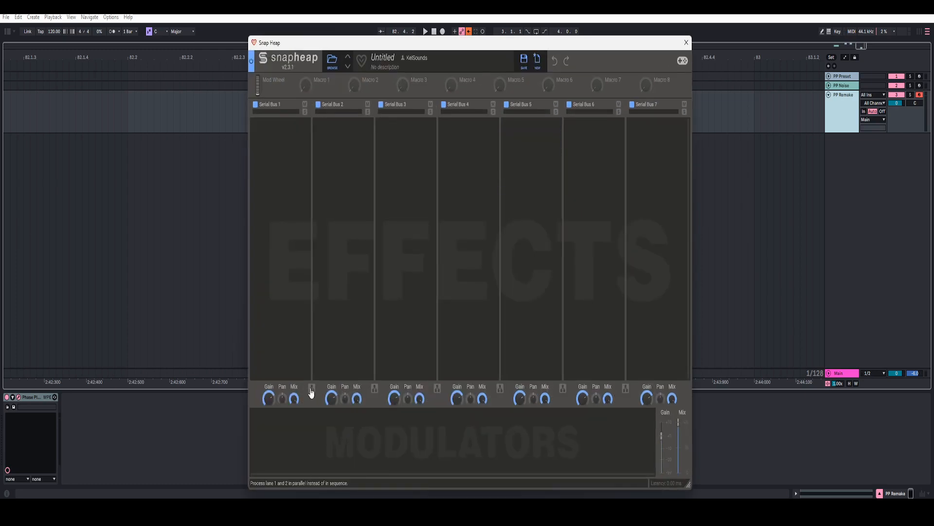
{"action": "left_click", "coordinate": [307, 284]}
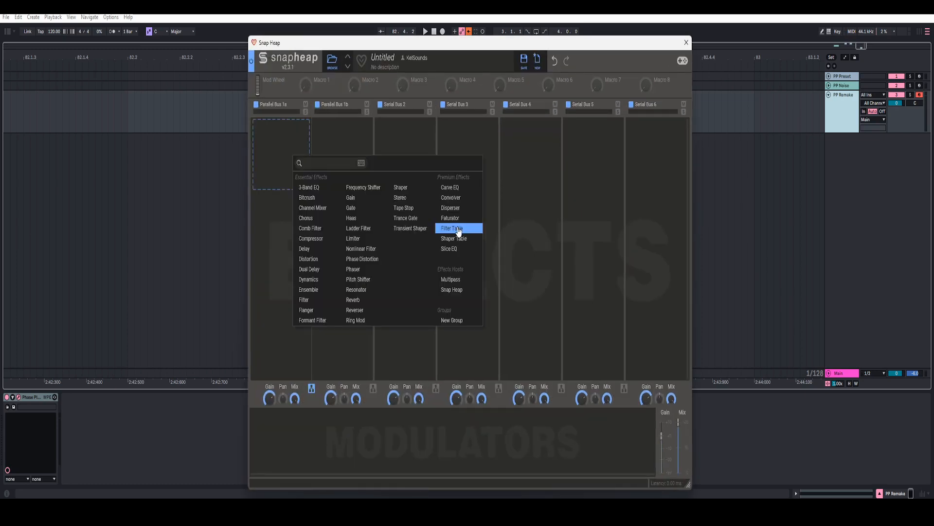
{"action": "left_click", "coordinate": [458, 231]}
{"action": "left_click", "coordinate": [282, 246]}
{"action": "left_click", "coordinate": [305, 343]}
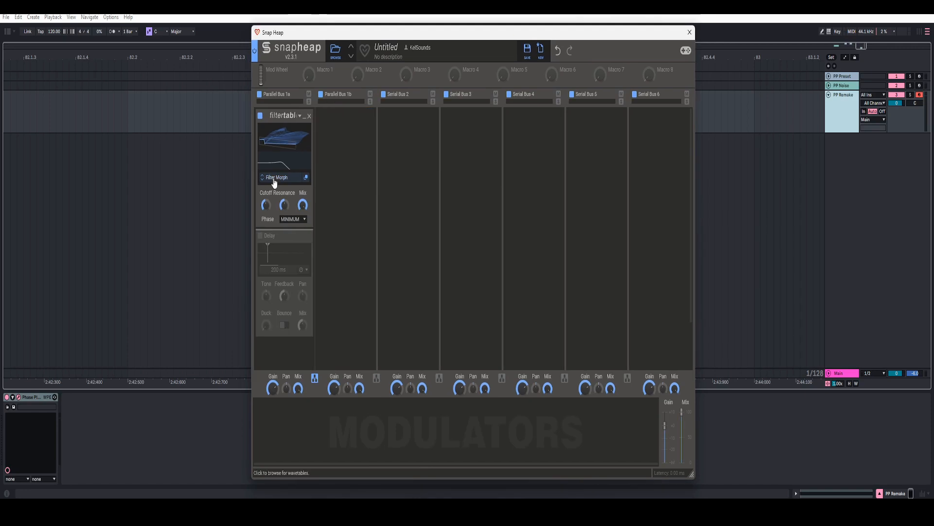
Step: Load the Combs > Fake Unison wavetable, sweep to its last frame, and raise resonance
{"action": "left_click", "coordinate": [274, 178]}
{"action": "left_click", "coordinate": [321, 297]}
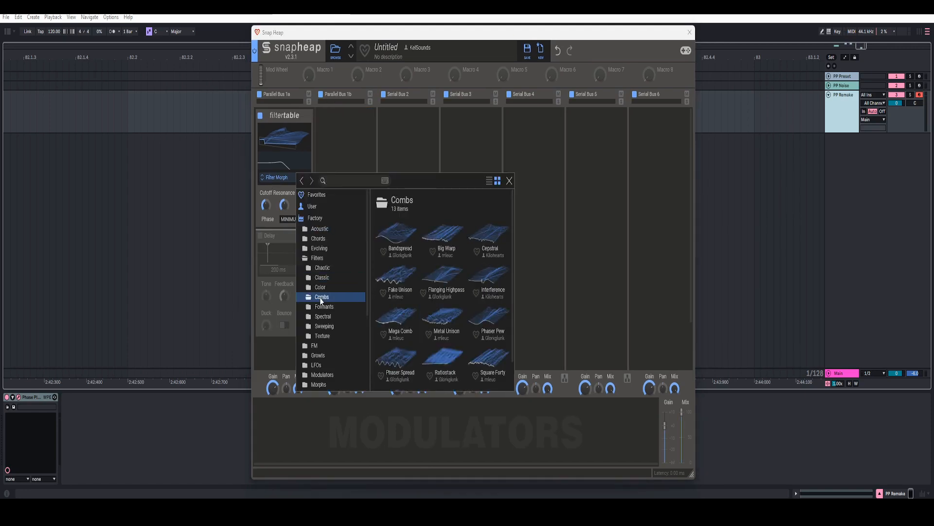
{"action": "left_click", "coordinate": [401, 281]}
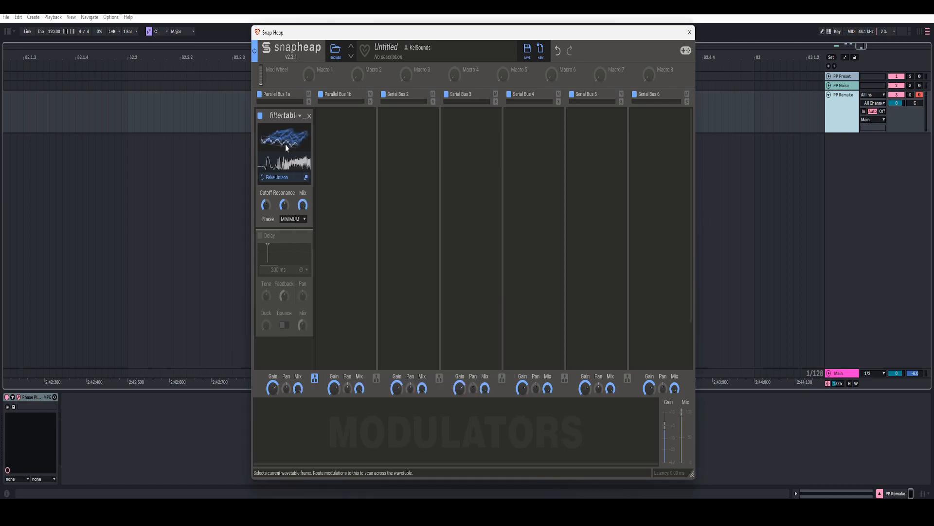
{"action": "left_click_drag", "start_coordinate": [285, 144], "coordinate": [286, 53]}
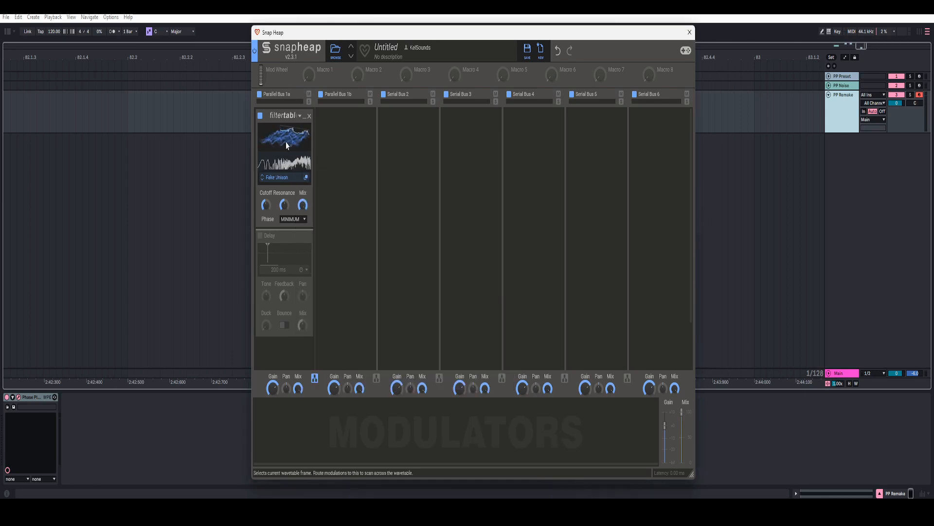
{"action": "mouse_move", "coordinate": [284, 205]}
{"action": "left_click_drag", "start_coordinate": [284, 205], "coordinate": [266, 198]}
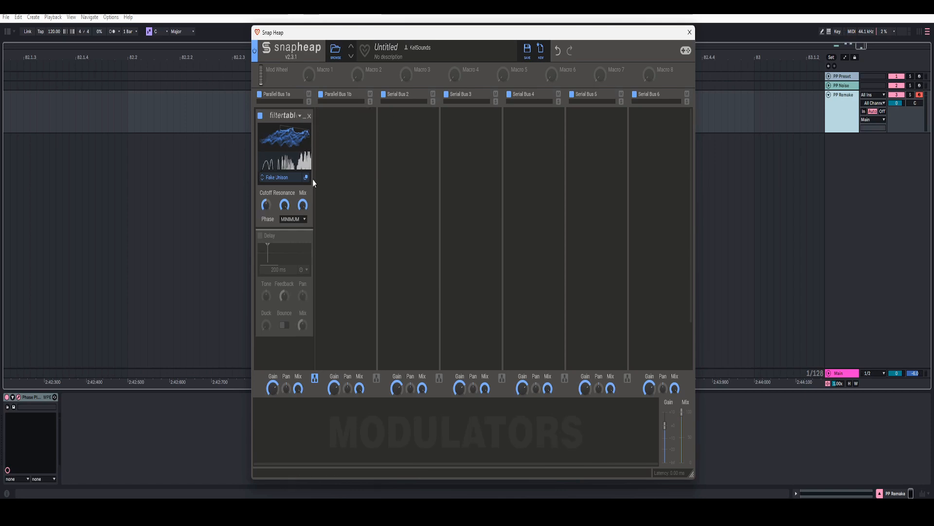
Step: Name the first Snap Heap macro Sweep and map it to the wavetable frame and filter cutoff
{"action": "double_click", "coordinate": [328, 71]}
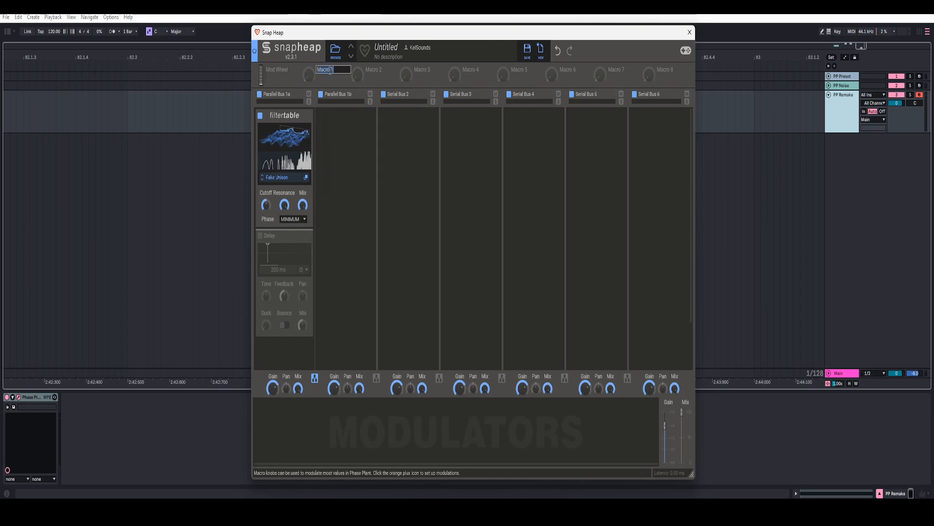
{"action": "type", "text": "Sweep"}
{"action": "key", "text": "Return"}
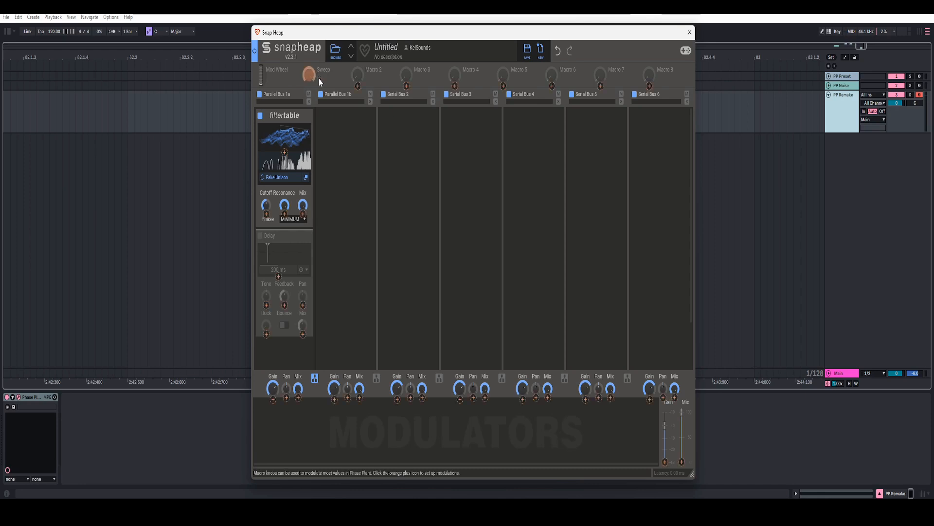
{"action": "left_click_drag", "start_coordinate": [319, 78], "coordinate": [285, 153]}
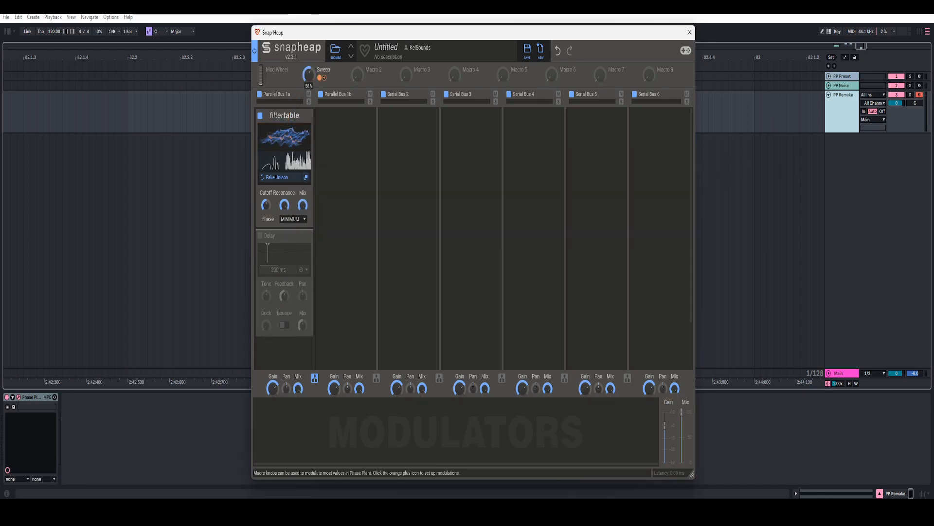
{"action": "mouse_move", "coordinate": [309, 75]}
{"action": "left_mouse_down"}
{"action": "mouse_move", "coordinate": [309, 95]}
{"action": "mouse_move", "coordinate": [309, 73]}
{"action": "left_mouse_up"}
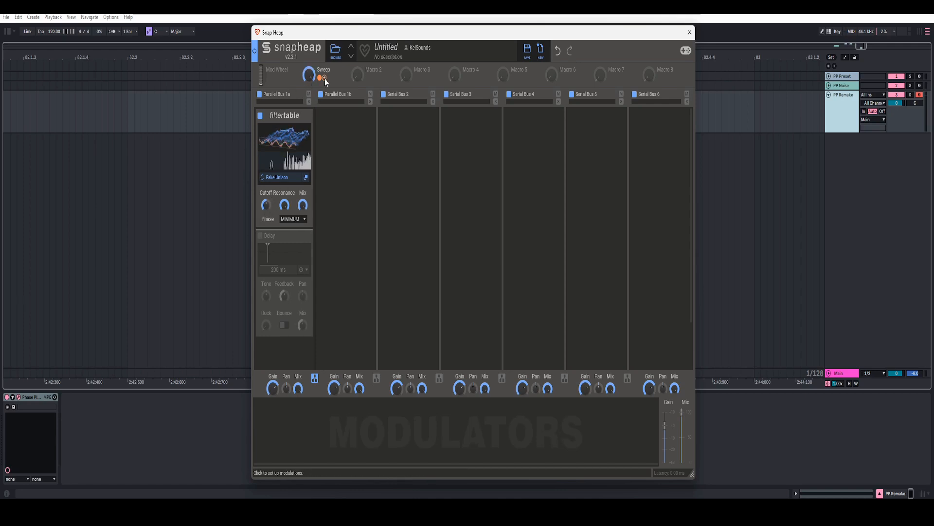
{"action": "left_click_drag", "start_coordinate": [325, 77], "coordinate": [267, 217]}
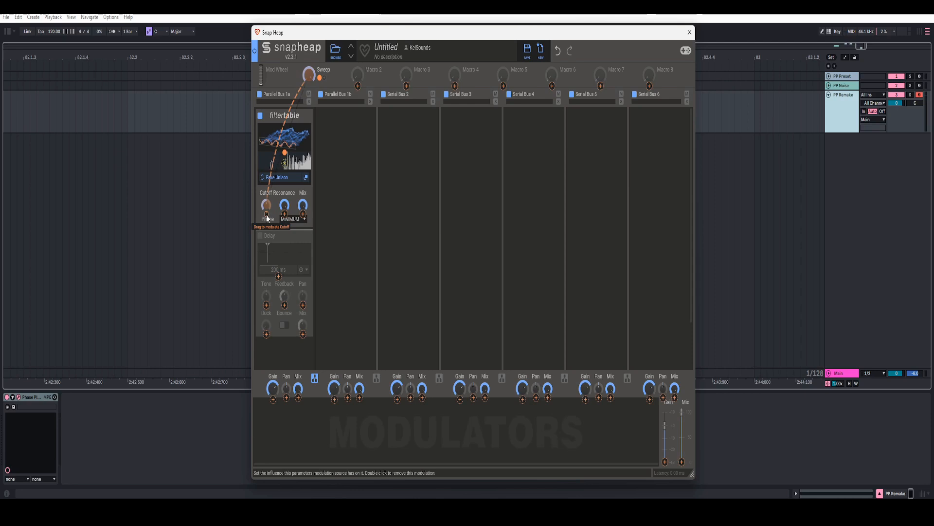
{"action": "right_click", "coordinate": [267, 215]}
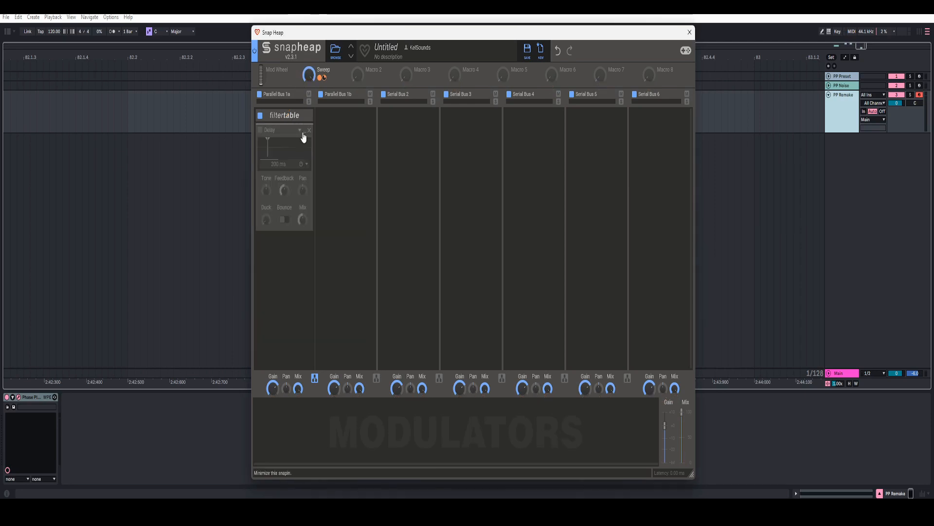
Step: Enable the Delay at 140 ms, map Sweep to its time at -12, and set Mix to 100%
{"action": "left_click", "coordinate": [260, 130]}
{"action": "right_click", "coordinate": [268, 145]}
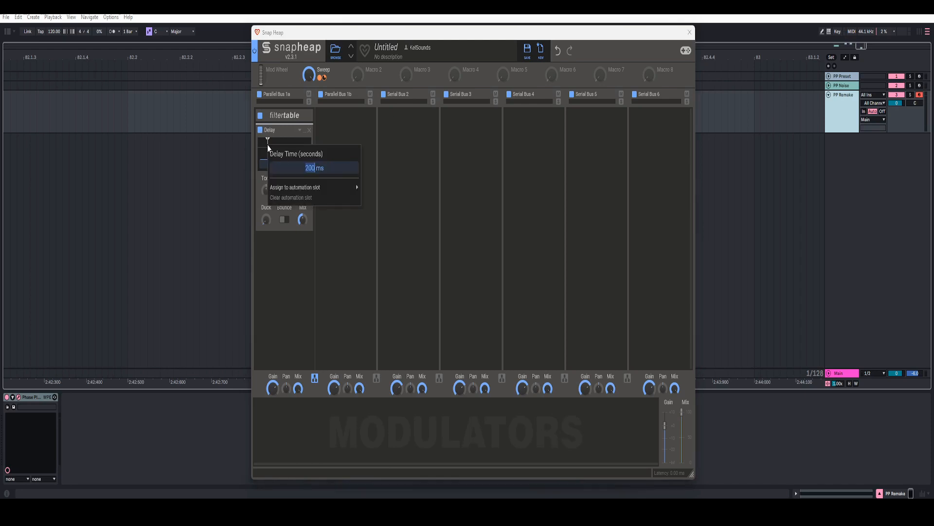
{"action": "type", "text": "140"}
{"action": "key", "text": "Return"}
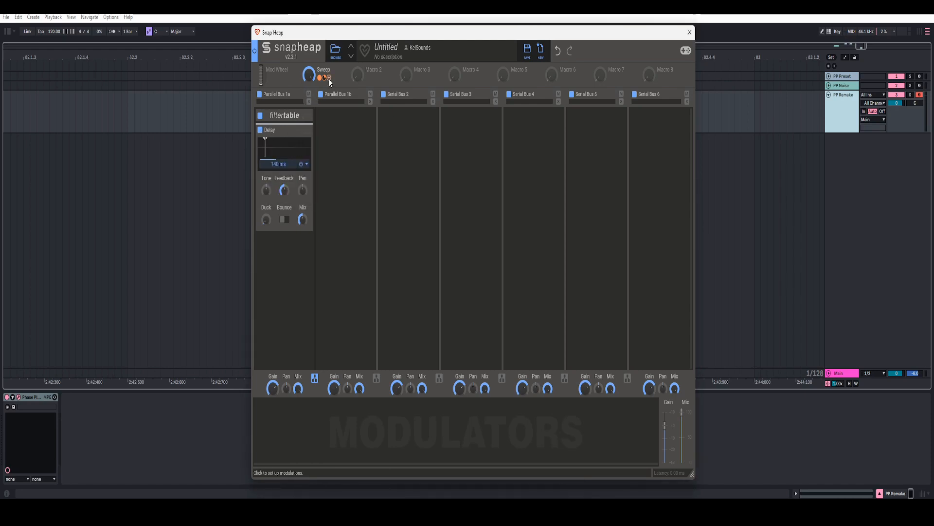
{"action": "left_click", "coordinate": [330, 79]}
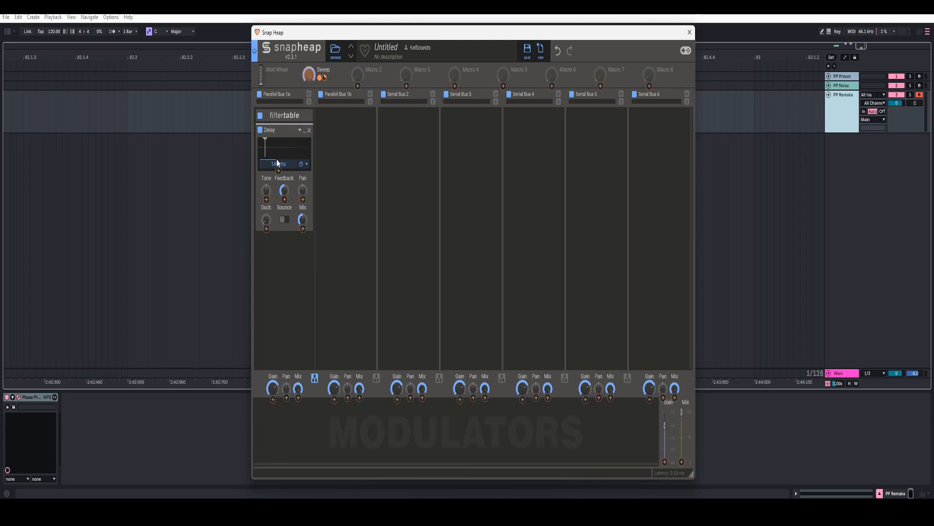
{"action": "left_click", "coordinate": [278, 170]}
{"action": "type", "text": "-12"}
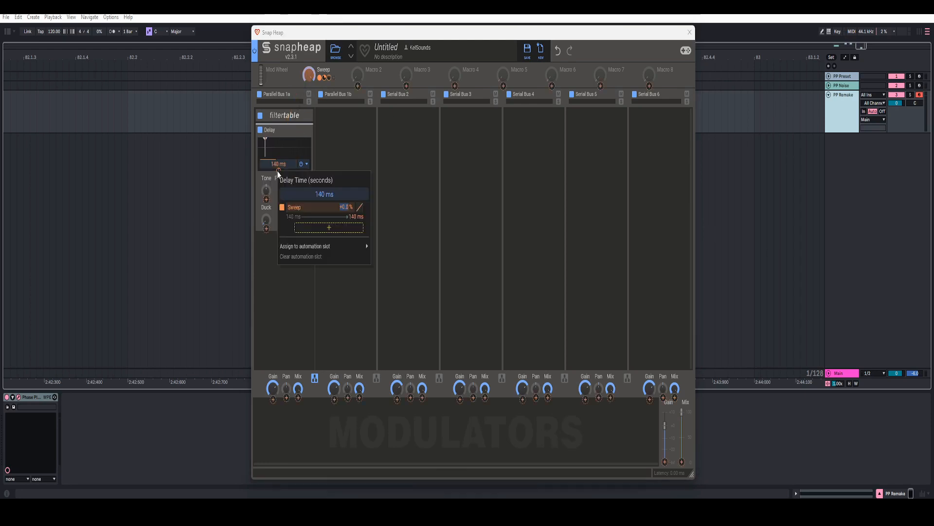
{"action": "key", "text": "Return"}
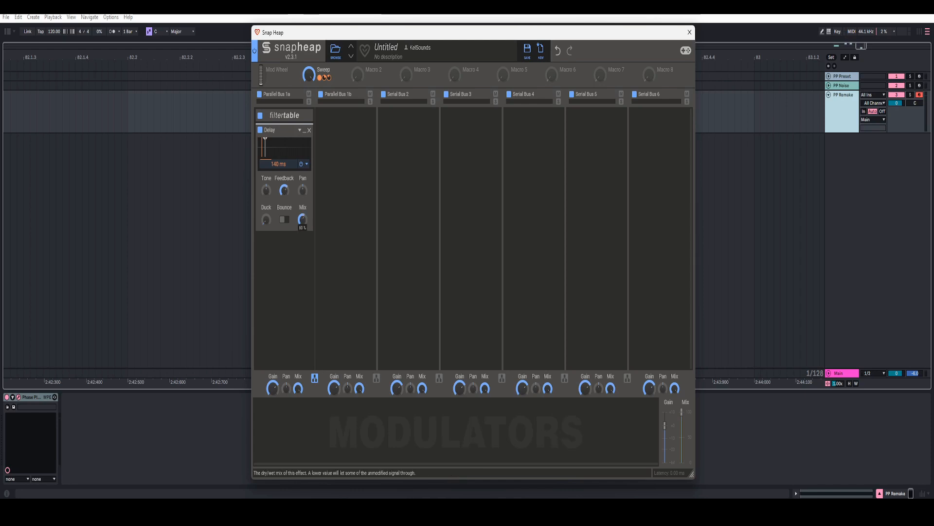
{"action": "left_click_drag", "start_coordinate": [302, 218], "coordinate": [302, 204]}
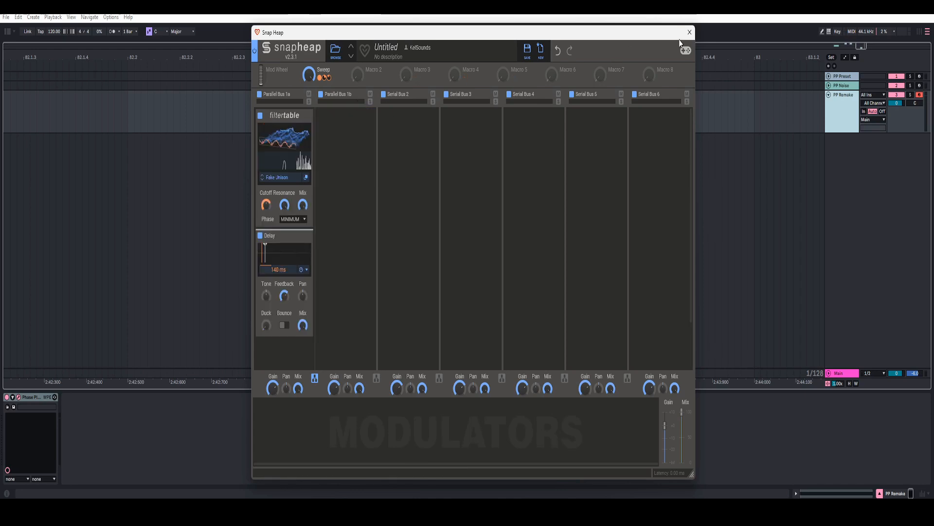
Step: Assign the Filter Sweep macro to Snap Heap's Sweep knob, then sweep it fully up and down to test
{"action": "left_click", "coordinate": [689, 33]}
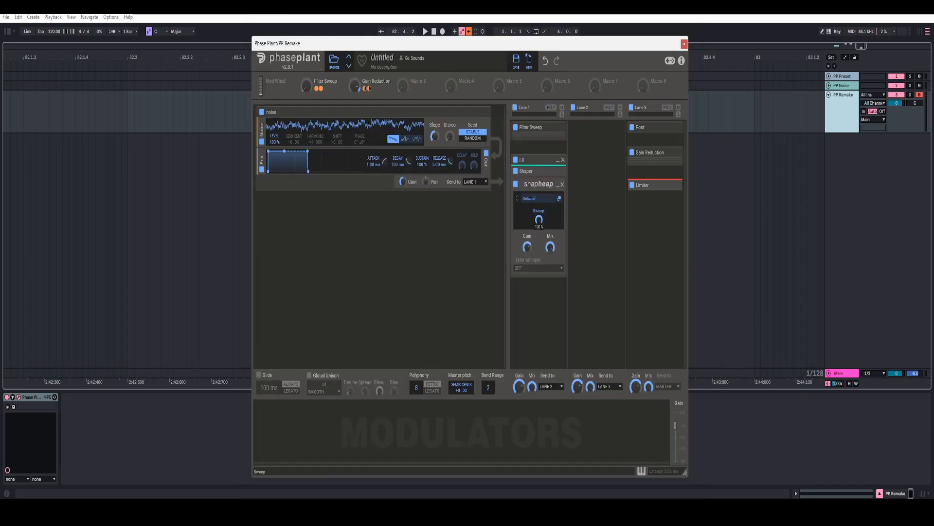
{"action": "left_click_drag", "start_coordinate": [540, 220], "coordinate": [540, 232]}
{"action": "left_click_drag", "start_coordinate": [326, 91], "coordinate": [540, 231]}
{"action": "right_click", "coordinate": [540, 231]}
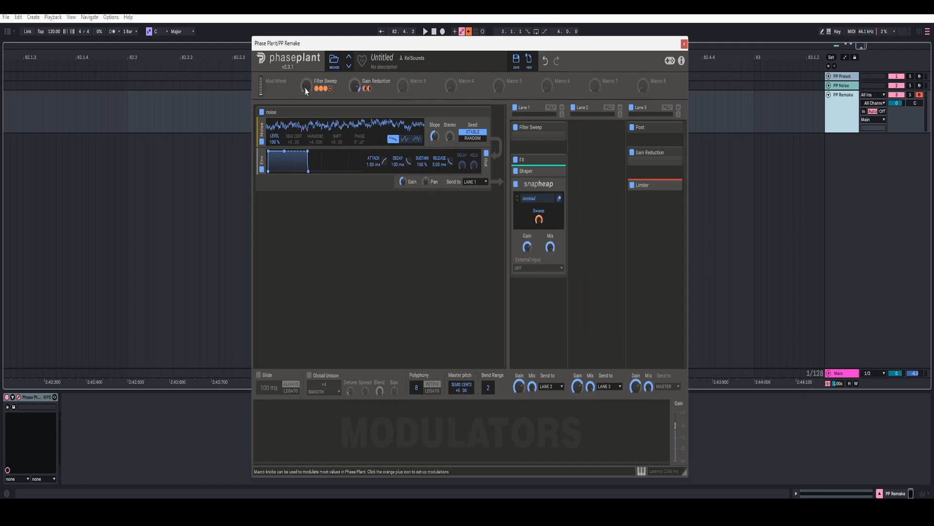
{"action": "left_click_drag", "start_coordinate": [307, 91], "coordinate": [306, 25]}
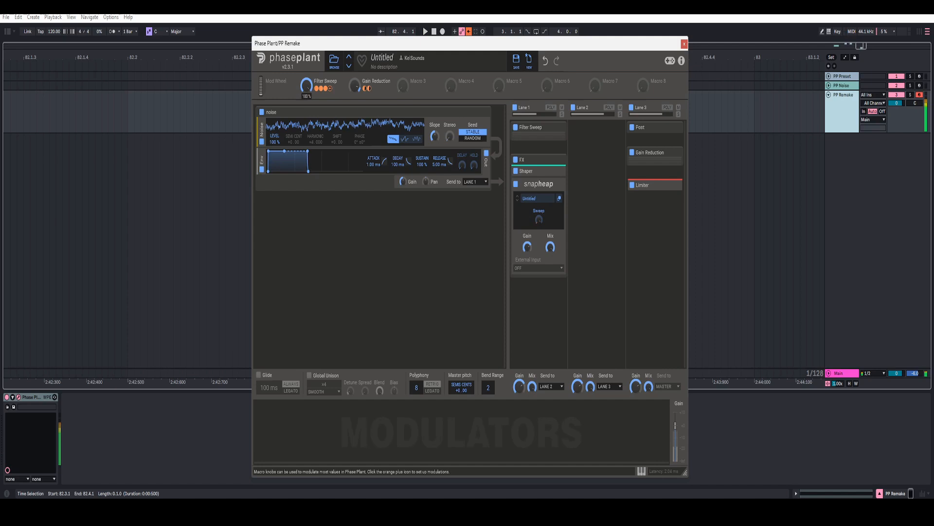
{"action": "left_click_drag", "start_coordinate": [306, 57], "coordinate": [306, 115]}
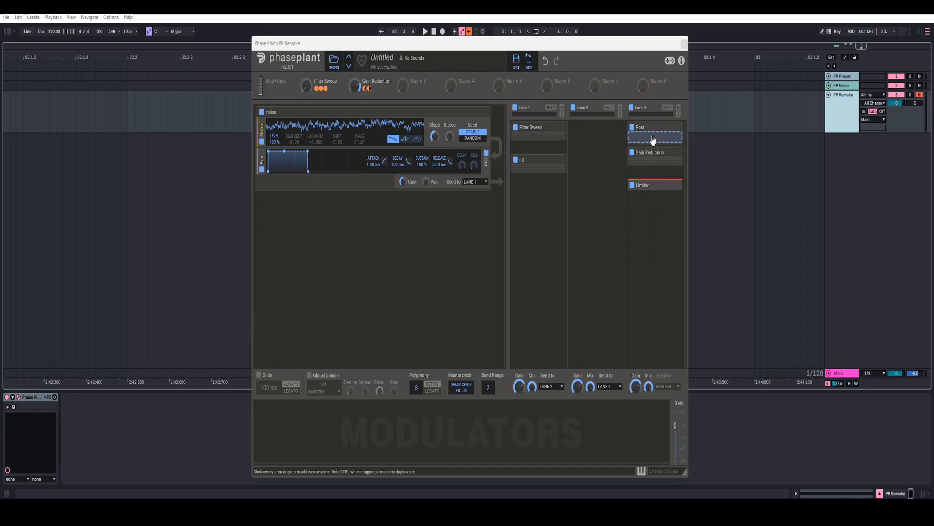
Step: Add a Shaper to the Post lane and bend its curve for more saturation
{"action": "left_click", "coordinate": [653, 139]}
{"action": "left_click", "coordinate": [609, 159]}
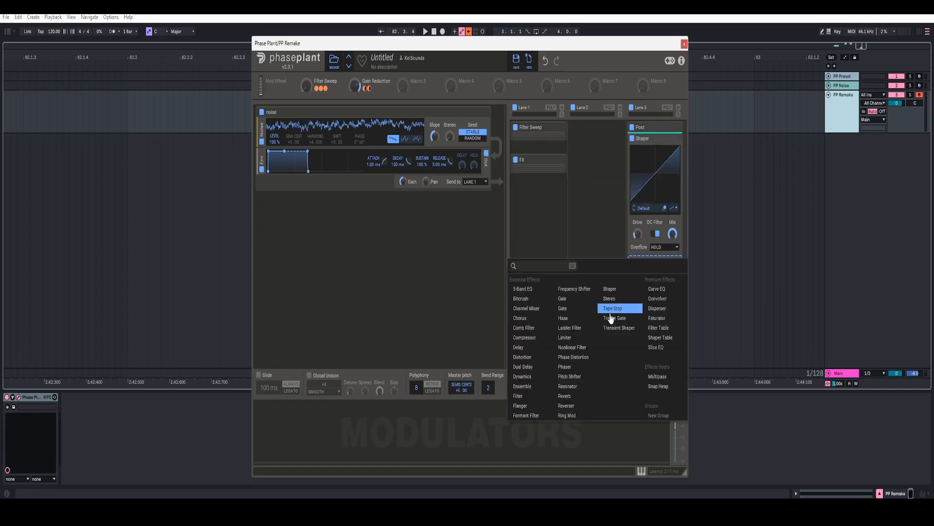
{"action": "left_click", "coordinate": [645, 187]}
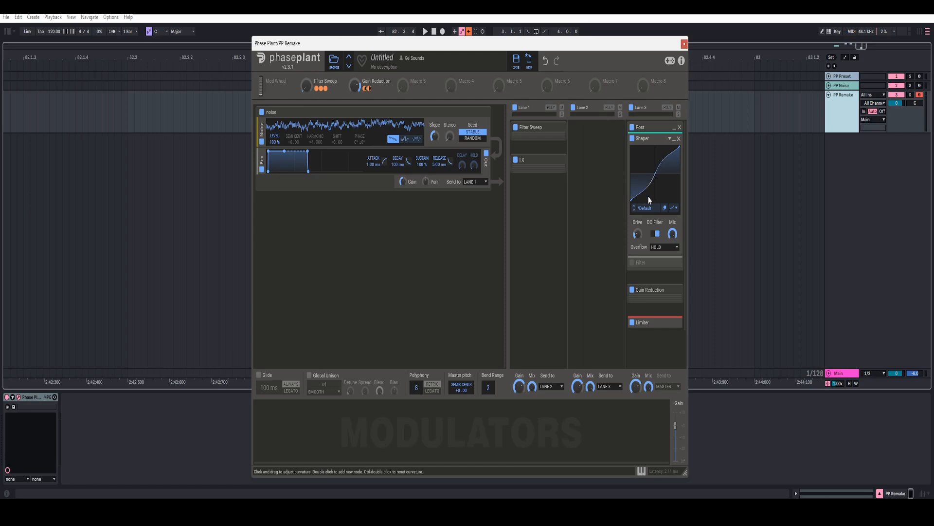
{"action": "left_click_drag", "start_coordinate": [648, 197], "coordinate": [652, 232]}
{"action": "right_click", "coordinate": [638, 235]}
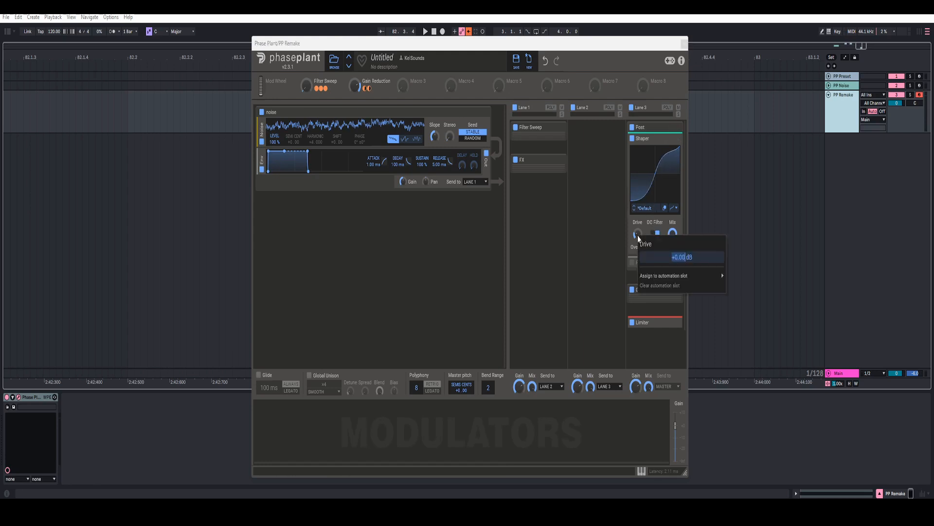
{"action": "right_click", "coordinate": [672, 234]}
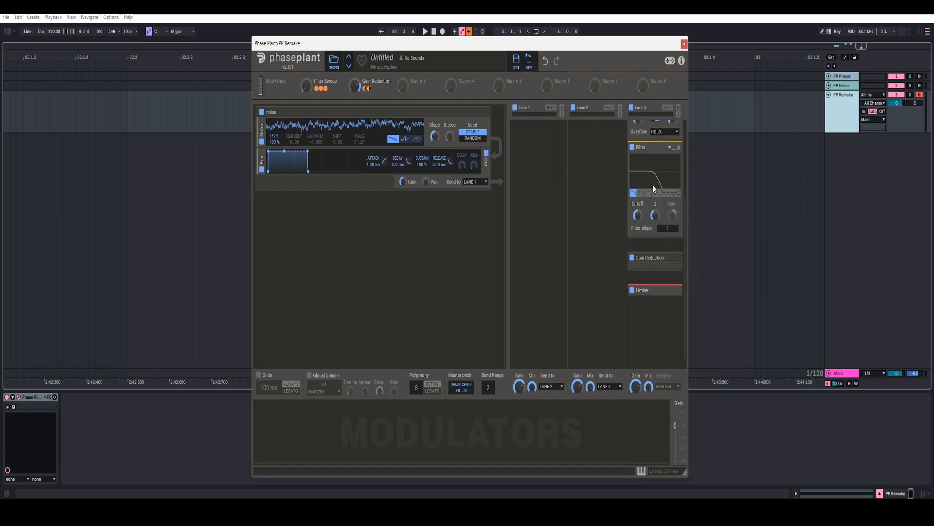
Step: Set the filter cutoff to 5000 Hz
{"action": "right_click", "coordinate": [640, 214]}
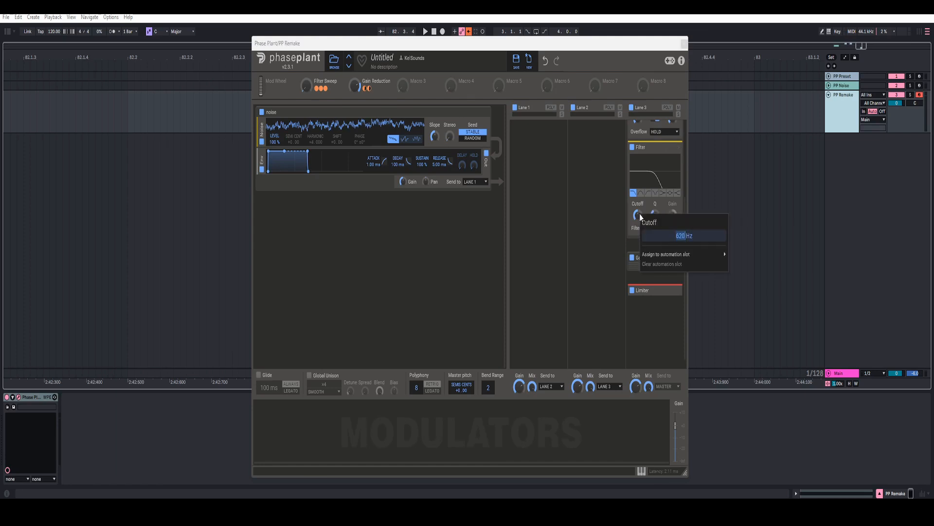
{"action": "type", "text": "5000"}
{"action": "key", "text": "Return"}
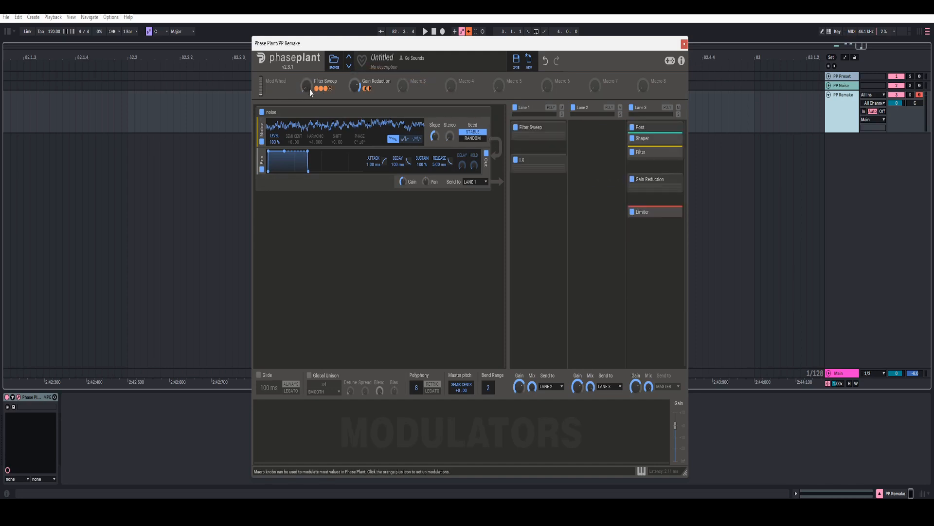
Step: Play the patch while sweeping Filter Sweep up and back, then reposition the plugin window
{"action": "key", "text": "space"}
{"action": "left_click_drag", "start_coordinate": [310, 89], "coordinate": [310, 48]}
{"action": "key", "text": "space"}
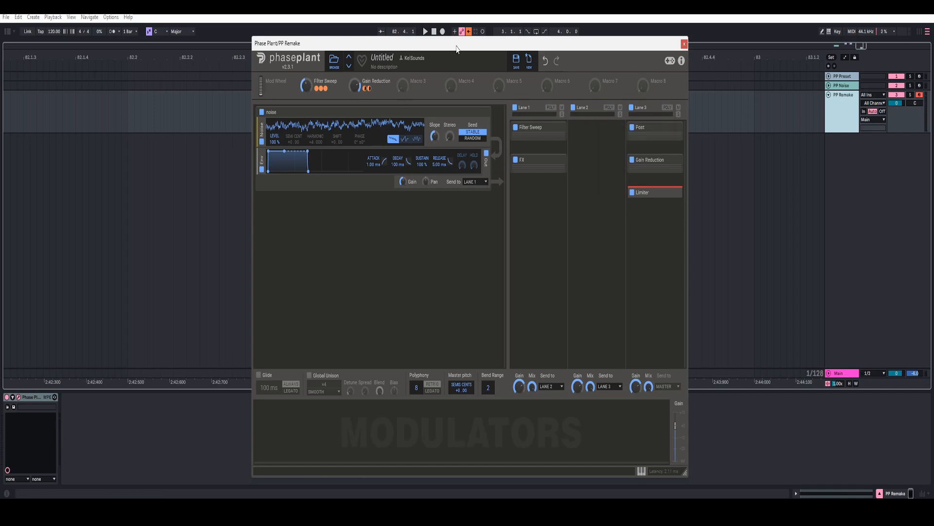
{"action": "left_click_drag", "start_coordinate": [457, 51], "coordinate": [457, 43]}
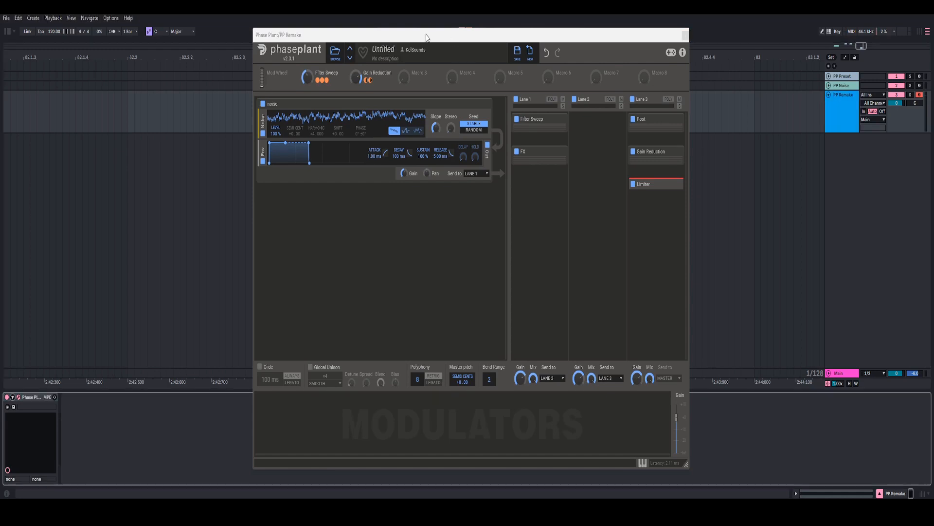
{"action": "left_click_drag", "start_coordinate": [426, 37], "coordinate": [446, 38]}
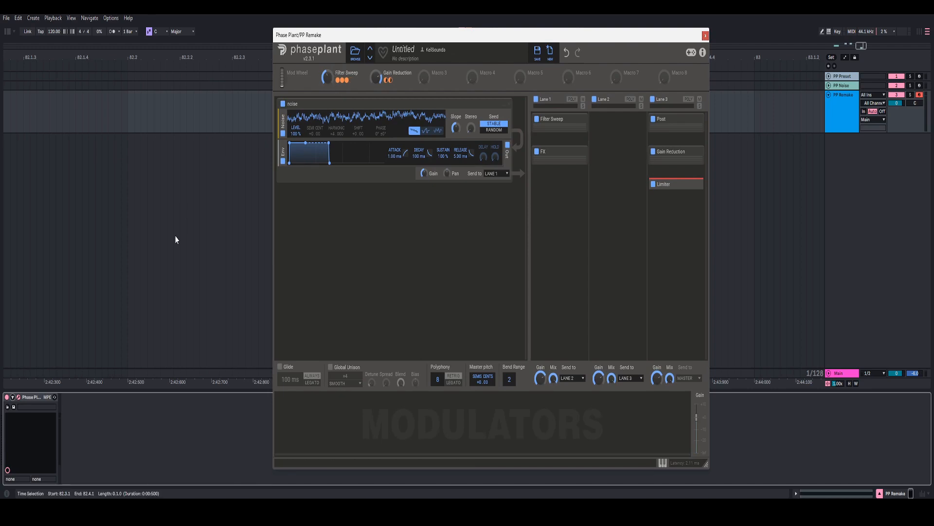
Step: Add Phase Plant's Filter Sweep macro to the Ableton device parameters via Configure, then play back
{"action": "left_click", "coordinate": [13, 397]}
{"action": "left_click", "coordinate": [74, 397]}
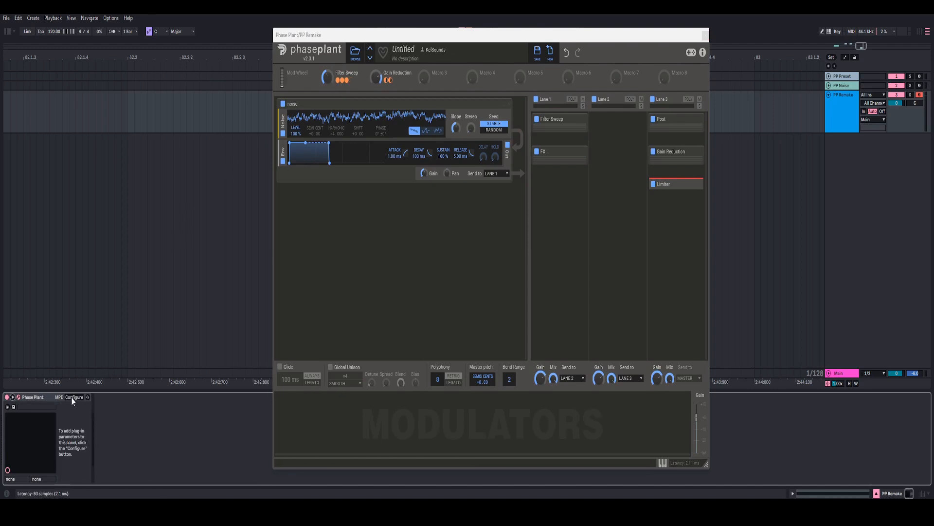
{"action": "left_click", "coordinate": [326, 83]}
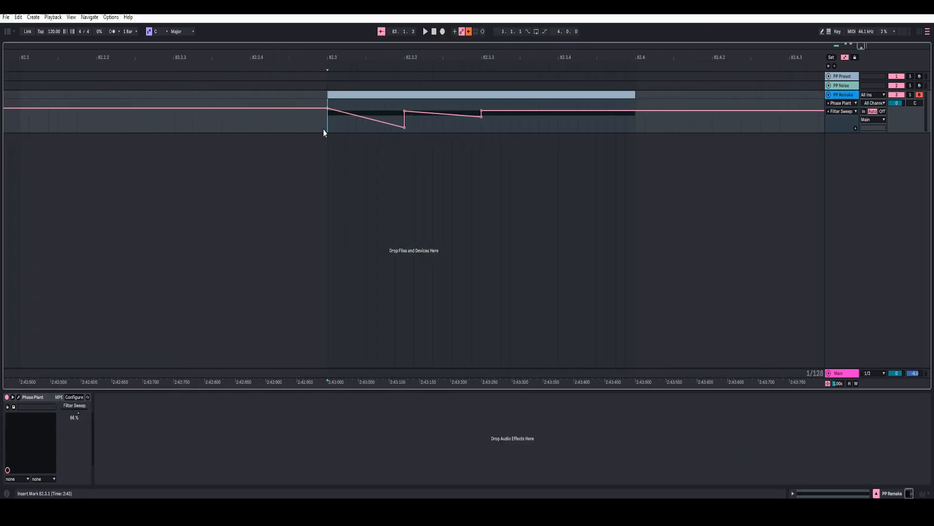
{"action": "key", "text": "space"}
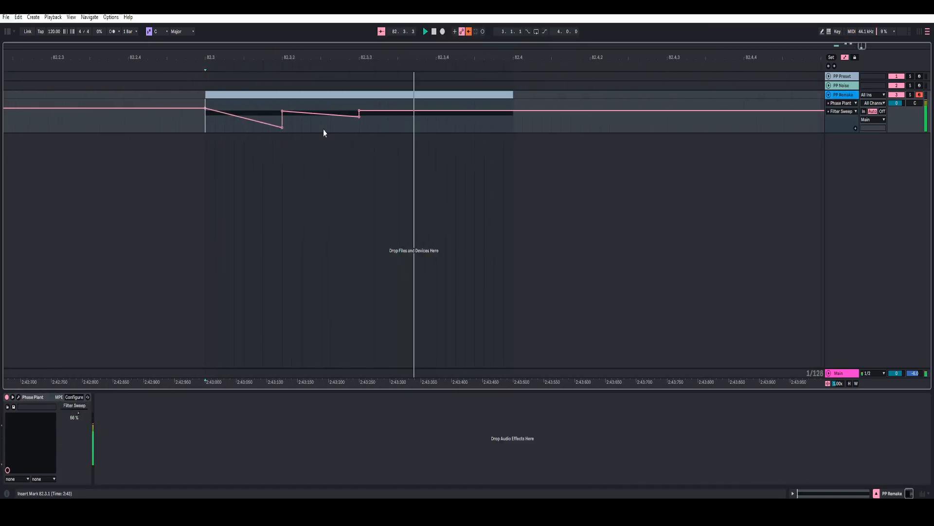